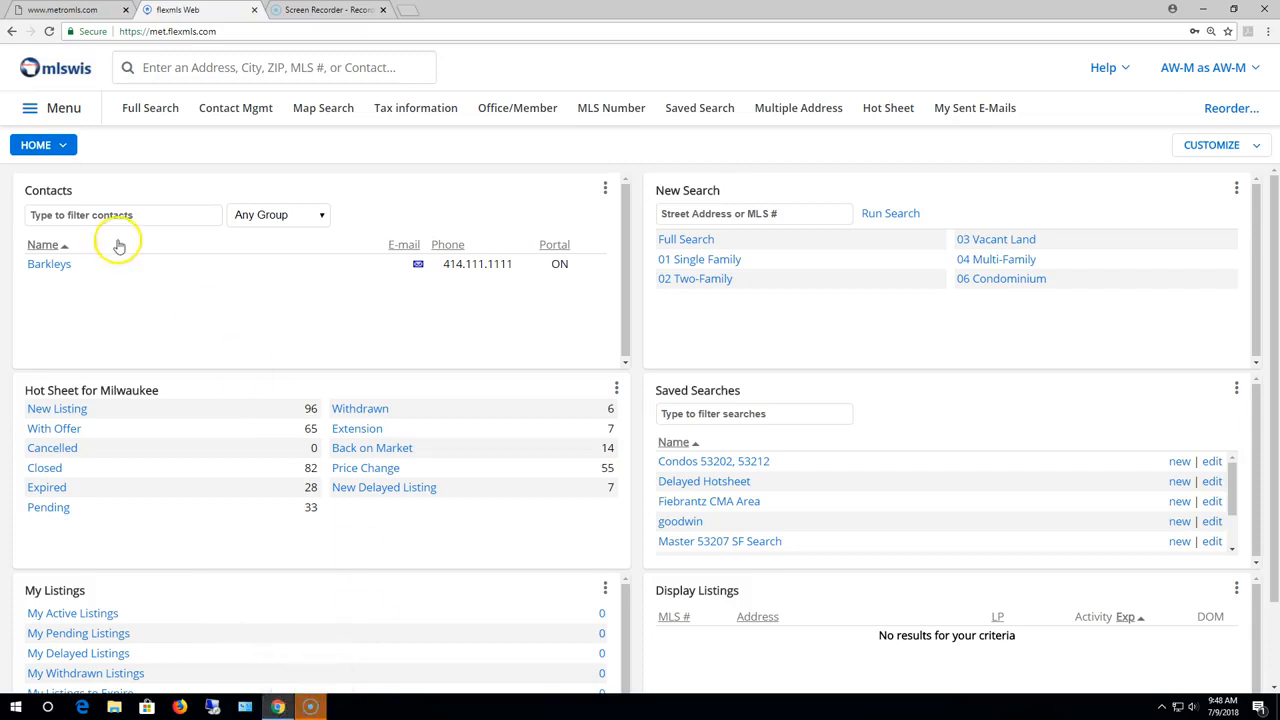
# Step: Open the Wiredata tax information site from the Tax Info entries in flexmls
pyautogui.click(60, 113)
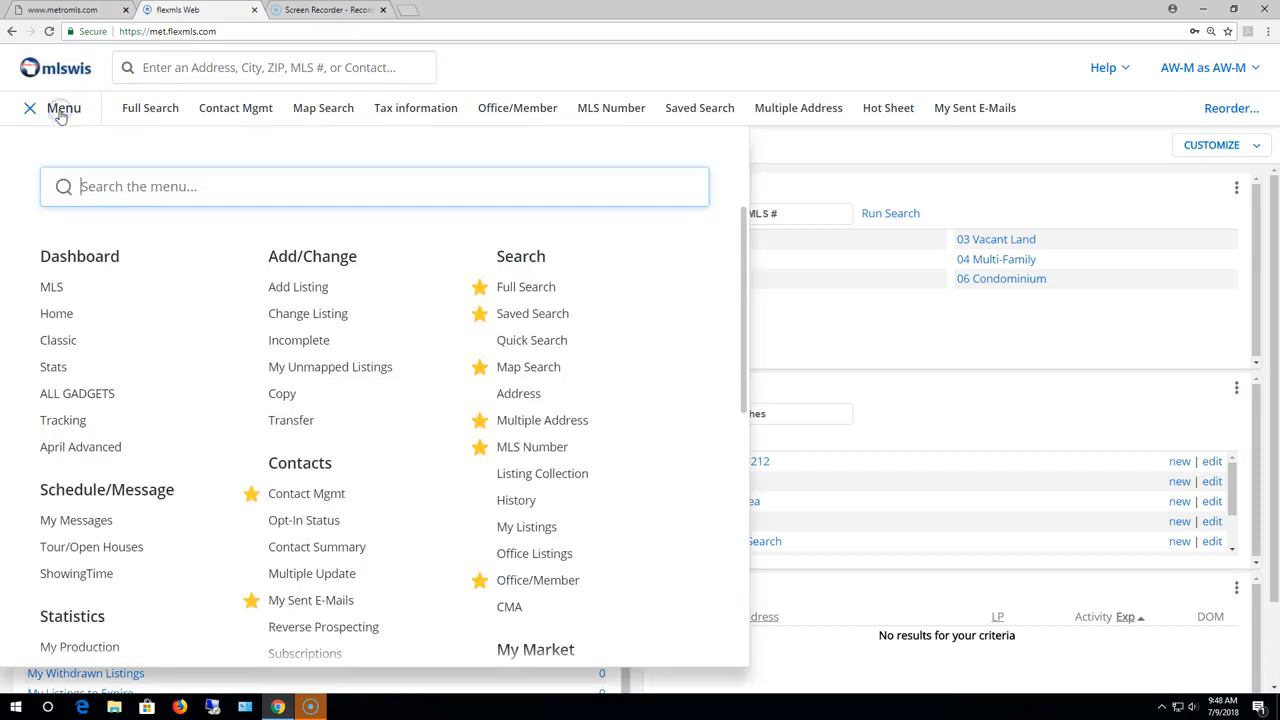
pyautogui.scroll(-3, 137, 305)
pyautogui.click(84, 576)
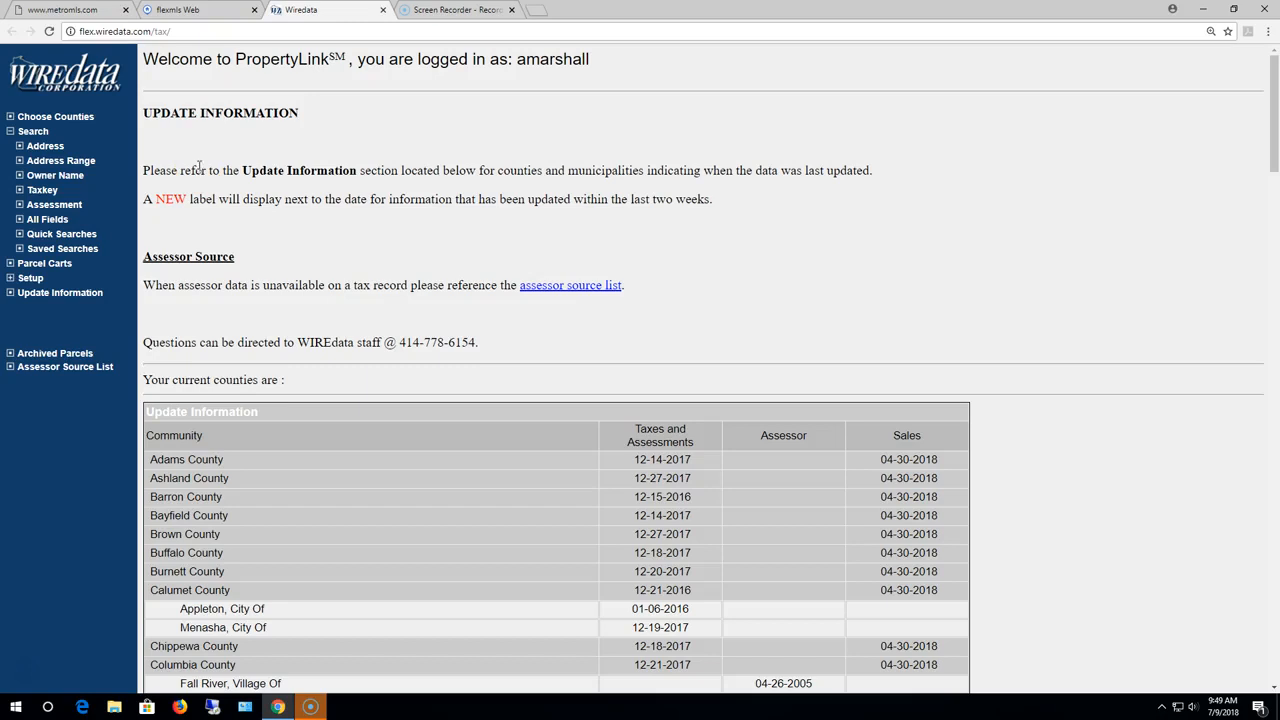
# Step: Return to flexmls, open Flexmls Maps and dismiss the Locate Address box
pyautogui.click(194, 12)
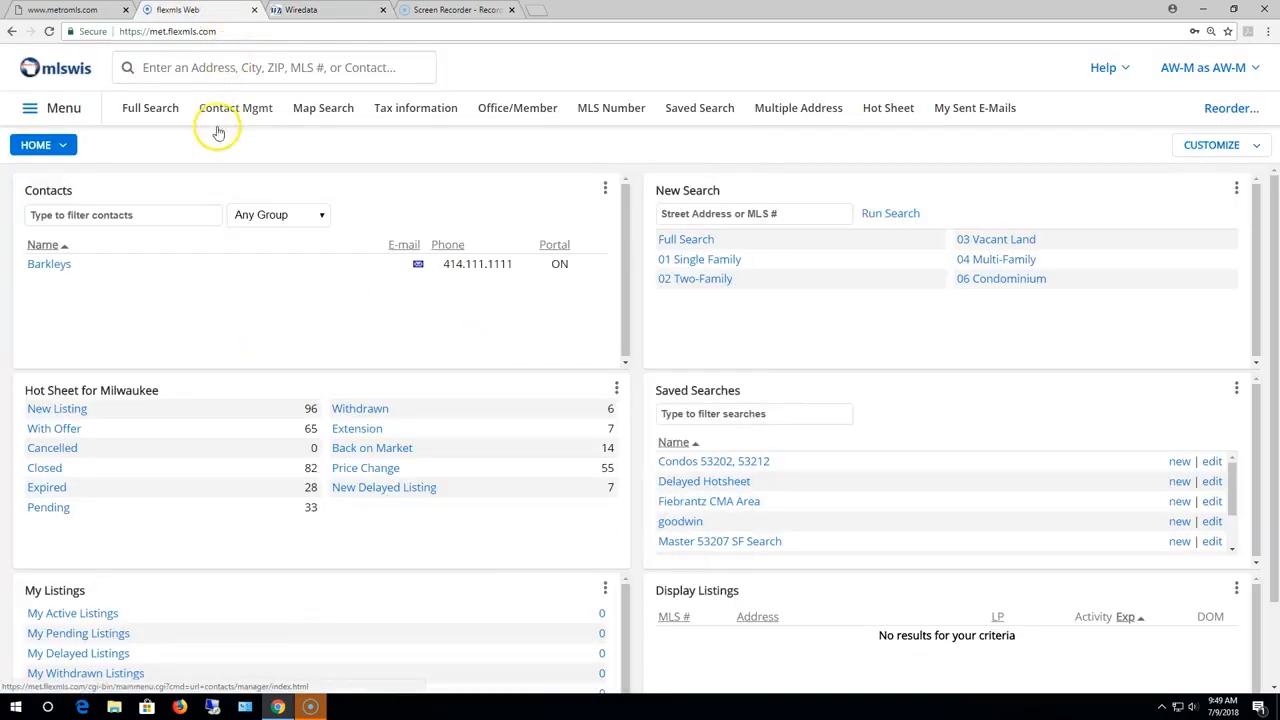
pyautogui.click(60, 110)
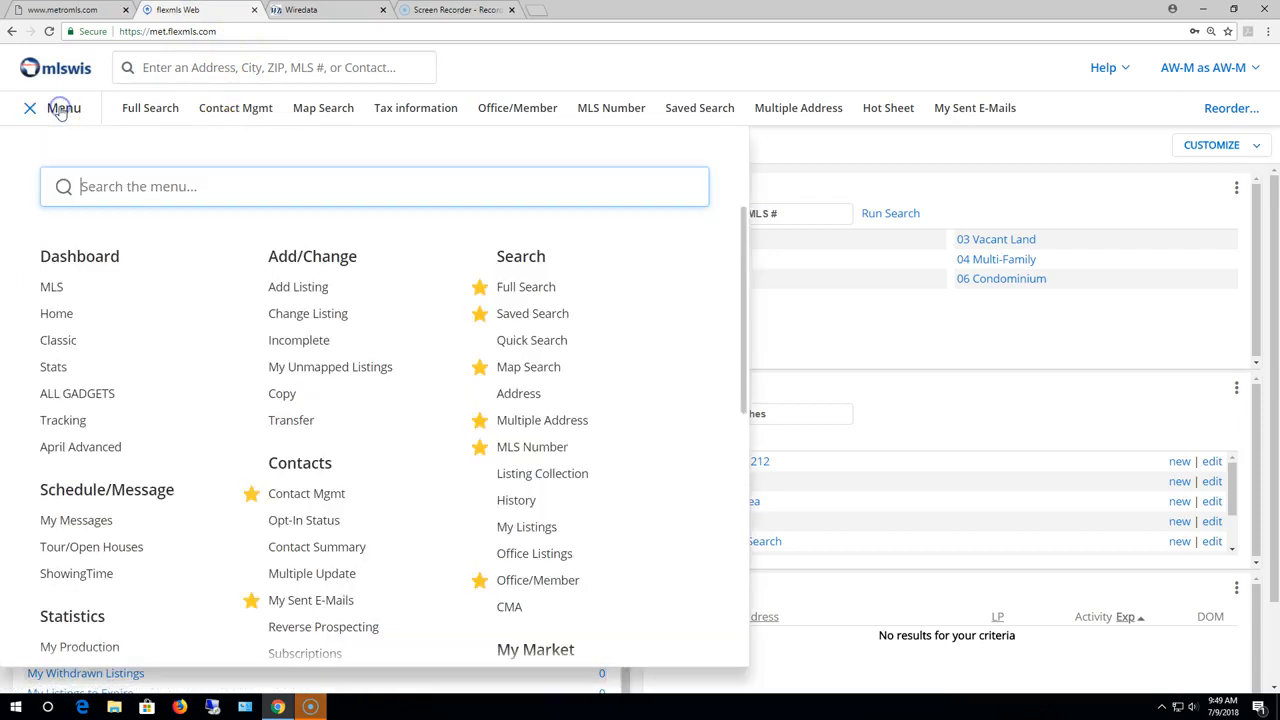
pyautogui.scroll(-2, 229, 363)
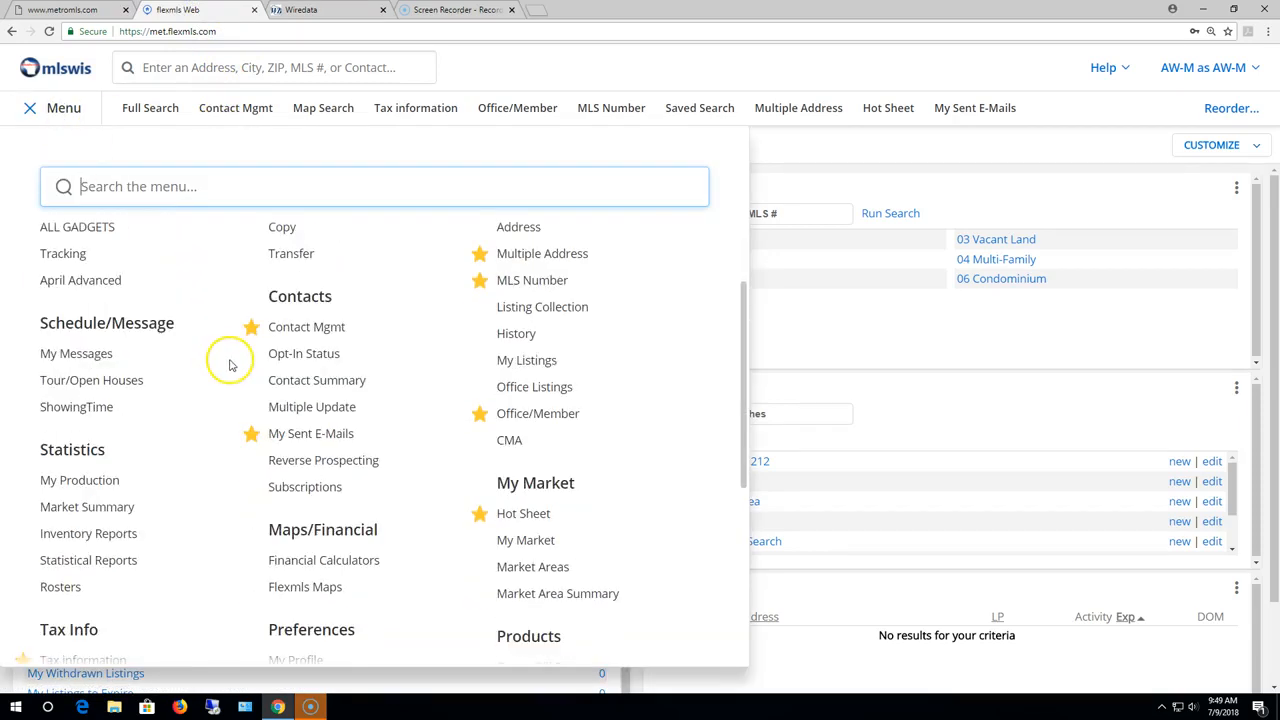
pyautogui.click(322, 587)
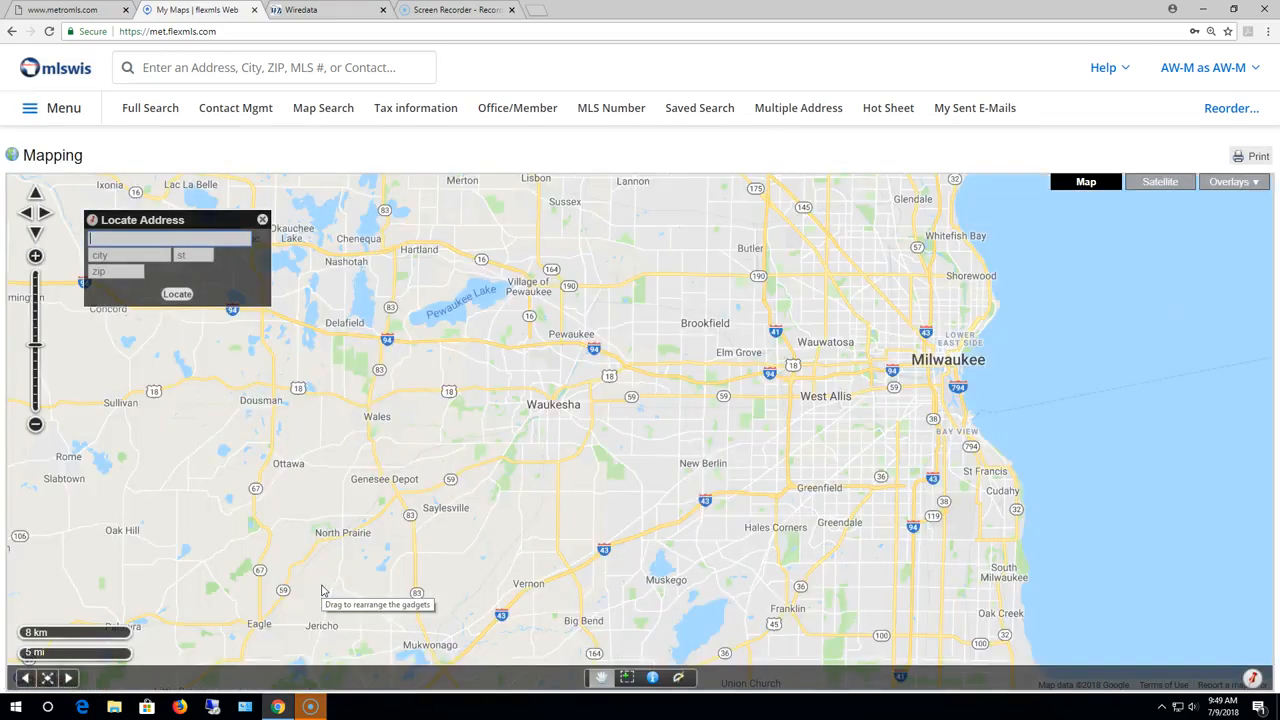
pyautogui.click(262, 219)
# Step: Locate the Wauwatosa residential blocks along N 113th to N 116th St, north of W North Ave and west of Zoo Fwy, on the map
pyautogui.scroll(1, 833, 355)
pyautogui.scroll(1, 843, 315)
pyautogui.moveTo(843, 315); pyautogui.dragTo(704, 452)
pyautogui.scroll(1, 672, 438)
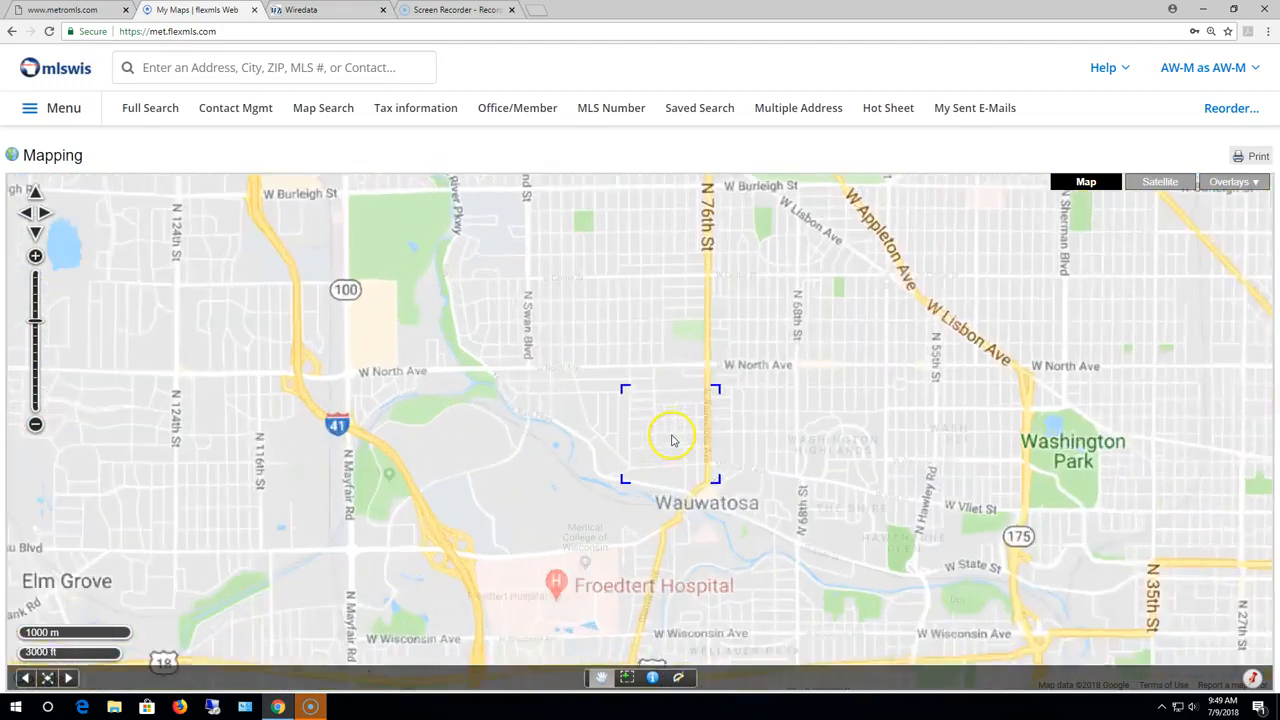
pyautogui.moveTo(674, 360); pyautogui.dragTo(667, 455)
pyautogui.scroll(1, 667, 429)
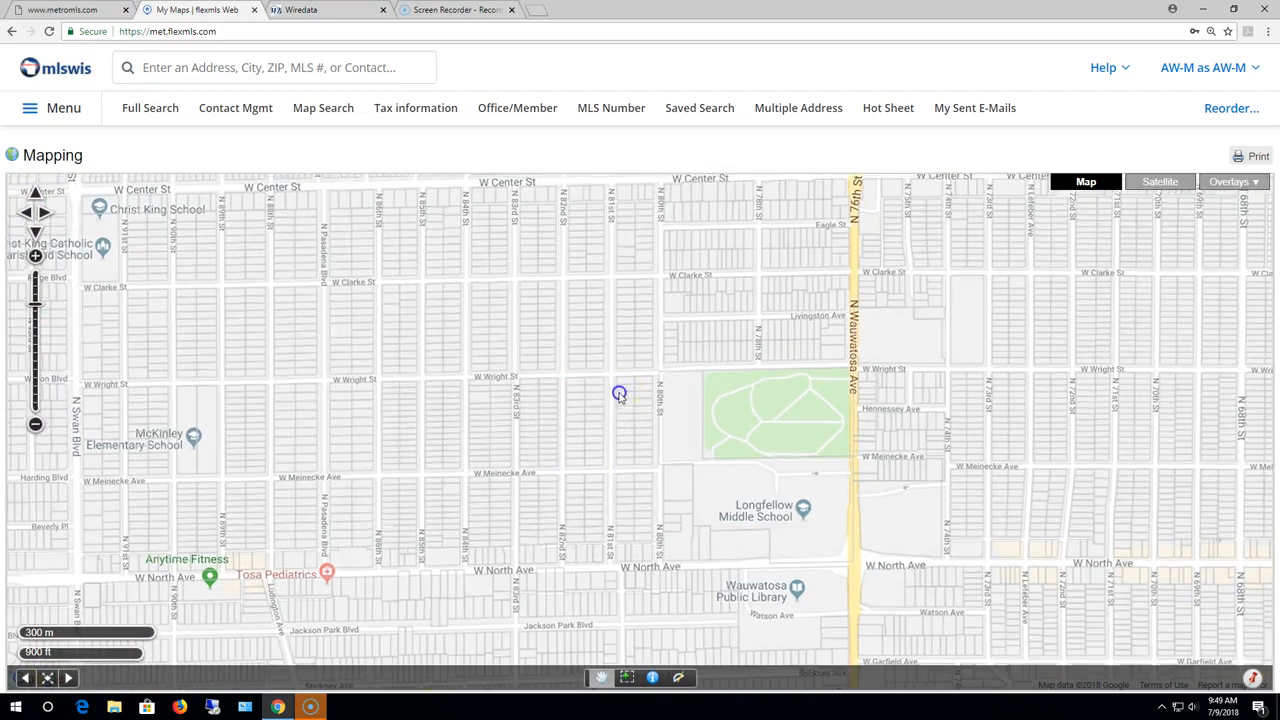
pyautogui.moveTo(617, 389); pyautogui.dragTo(623, 430)
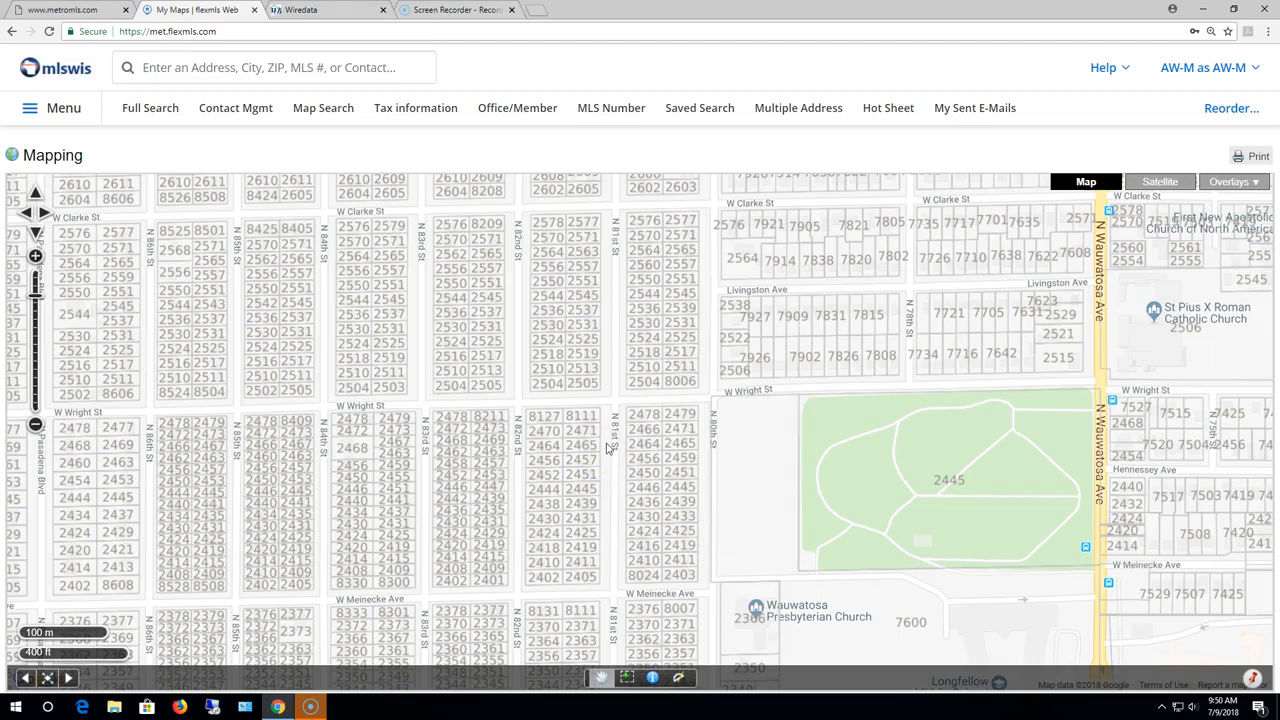
pyautogui.moveTo(578, 449); pyautogui.dragTo(604, 315)
pyautogui.moveTo(334, 447); pyautogui.dragTo(880, 443)
pyautogui.moveTo(265, 434); pyautogui.dragTo(866, 431)
pyautogui.moveTo(366, 437); pyautogui.dragTo(1235, 436)
pyautogui.moveTo(297, 435); pyautogui.dragTo(877, 434)
pyautogui.moveTo(164, 434); pyautogui.dragTo(543, 345)
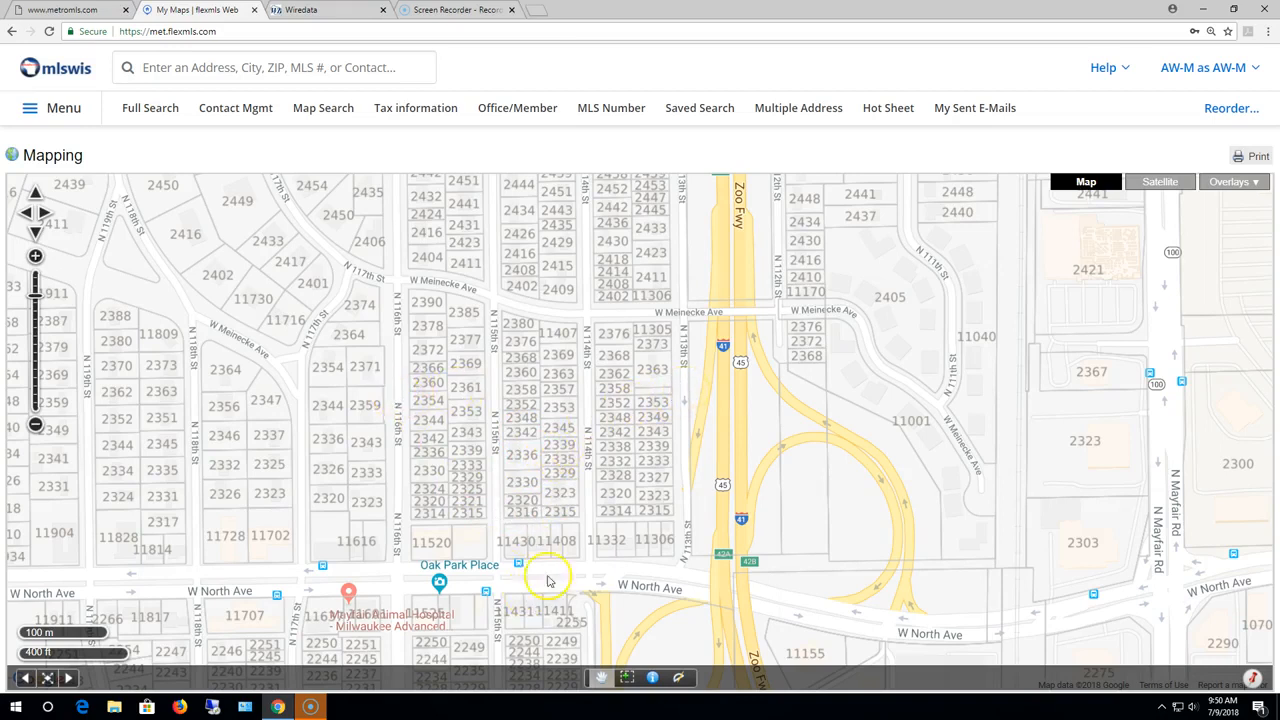
# Step: Examine the house numbers on the blocks along N 113th to N 116th St from W North Ave up to W Center St
pyautogui.moveTo(580, 334); pyautogui.dragTo(586, 529)
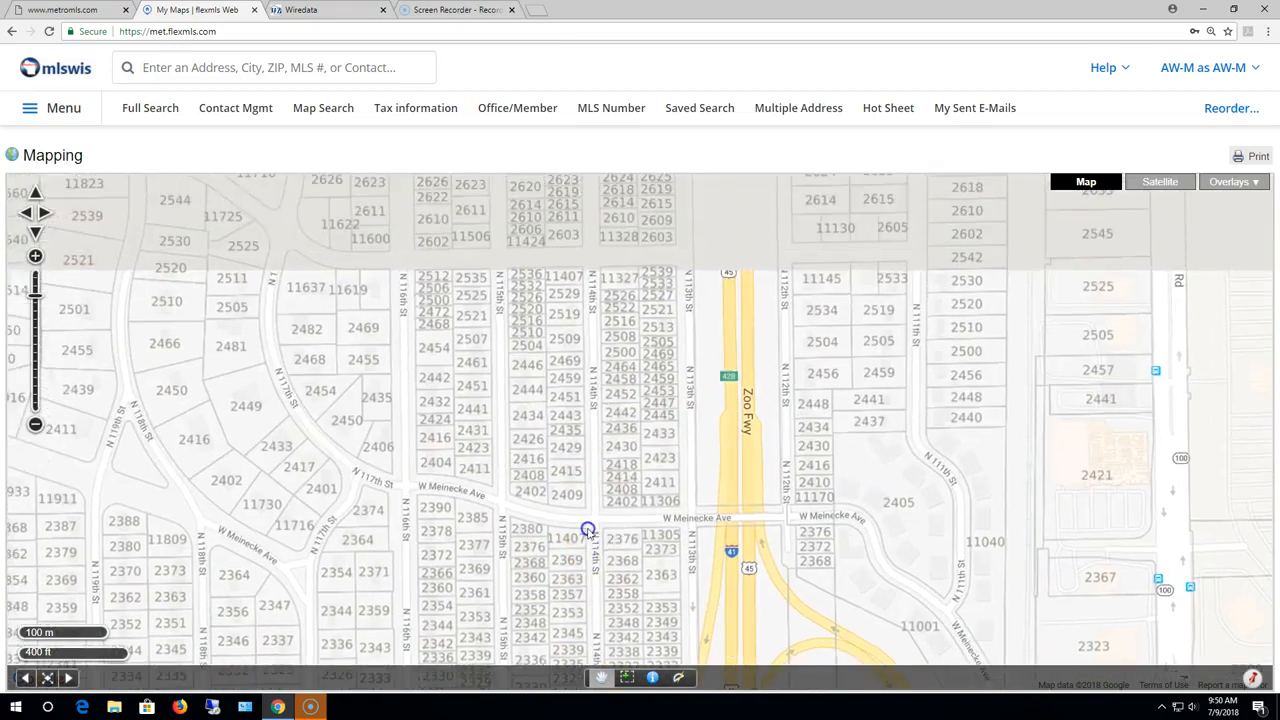
pyautogui.moveTo(580, 406); pyautogui.dragTo(578, 514)
pyautogui.moveTo(582, 378); pyautogui.dragTo(586, 458)
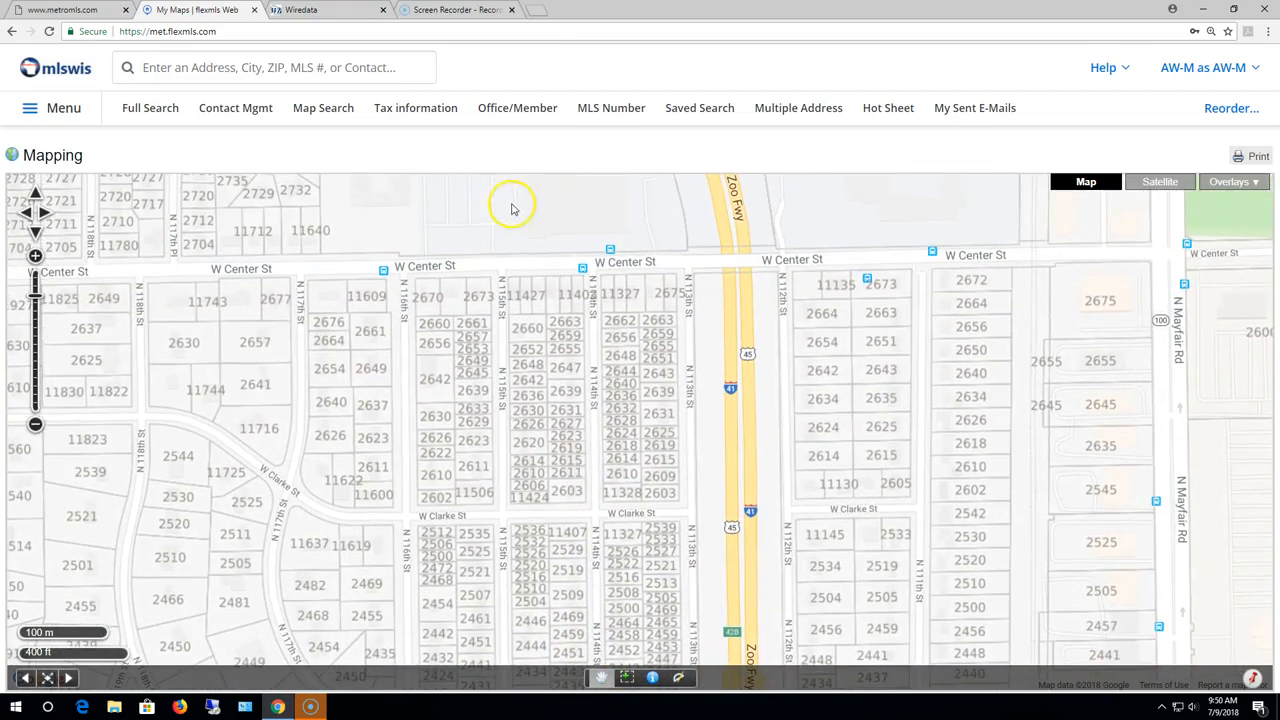
pyautogui.moveTo(512, 430); pyautogui.dragTo(508, 300)
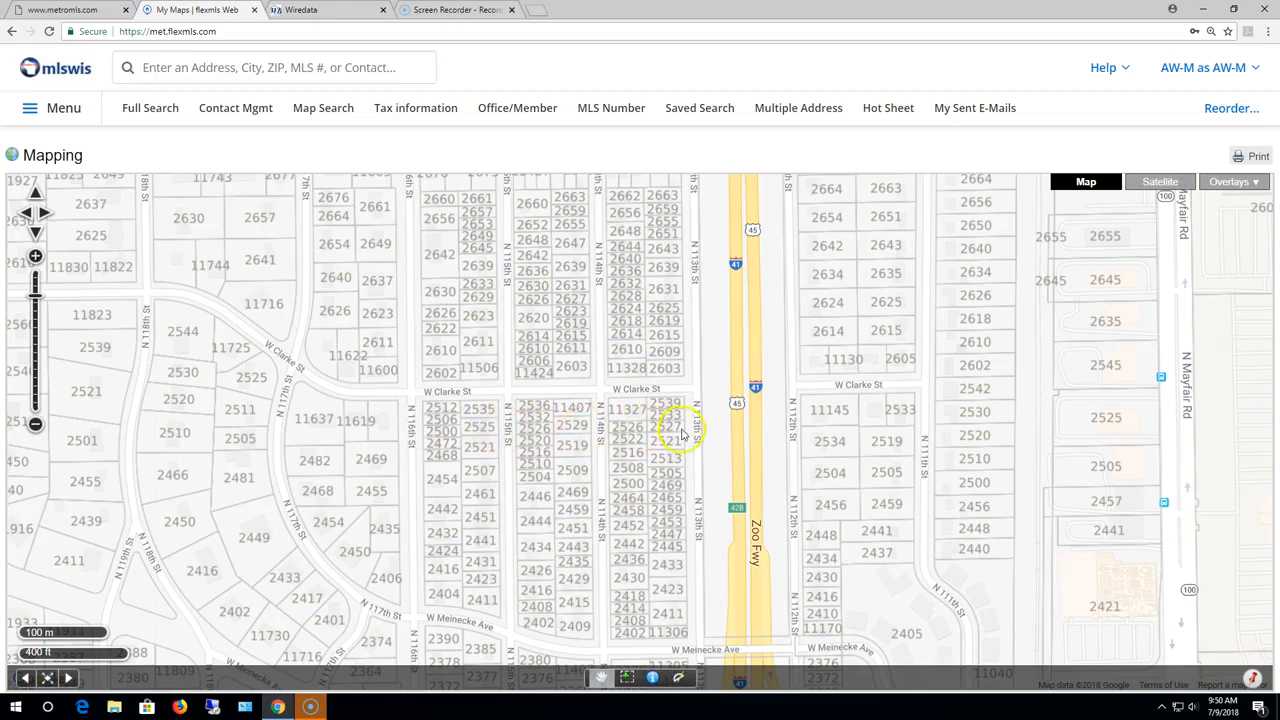
pyautogui.moveTo(536, 211); pyautogui.dragTo(548, 253)
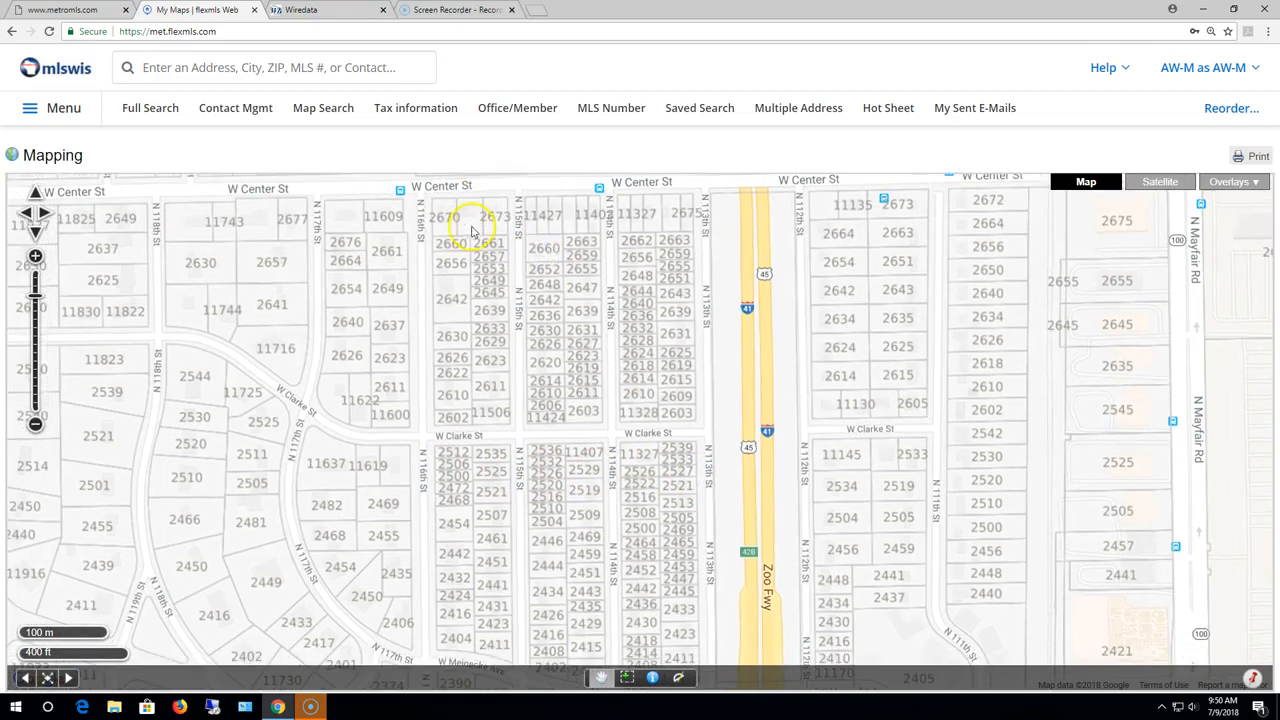
pyautogui.moveTo(449, 380); pyautogui.dragTo(457, 270)
pyautogui.moveTo(461, 415); pyautogui.dragTo(469, 320)
pyautogui.moveTo(466, 409); pyautogui.dragTo(477, 323)
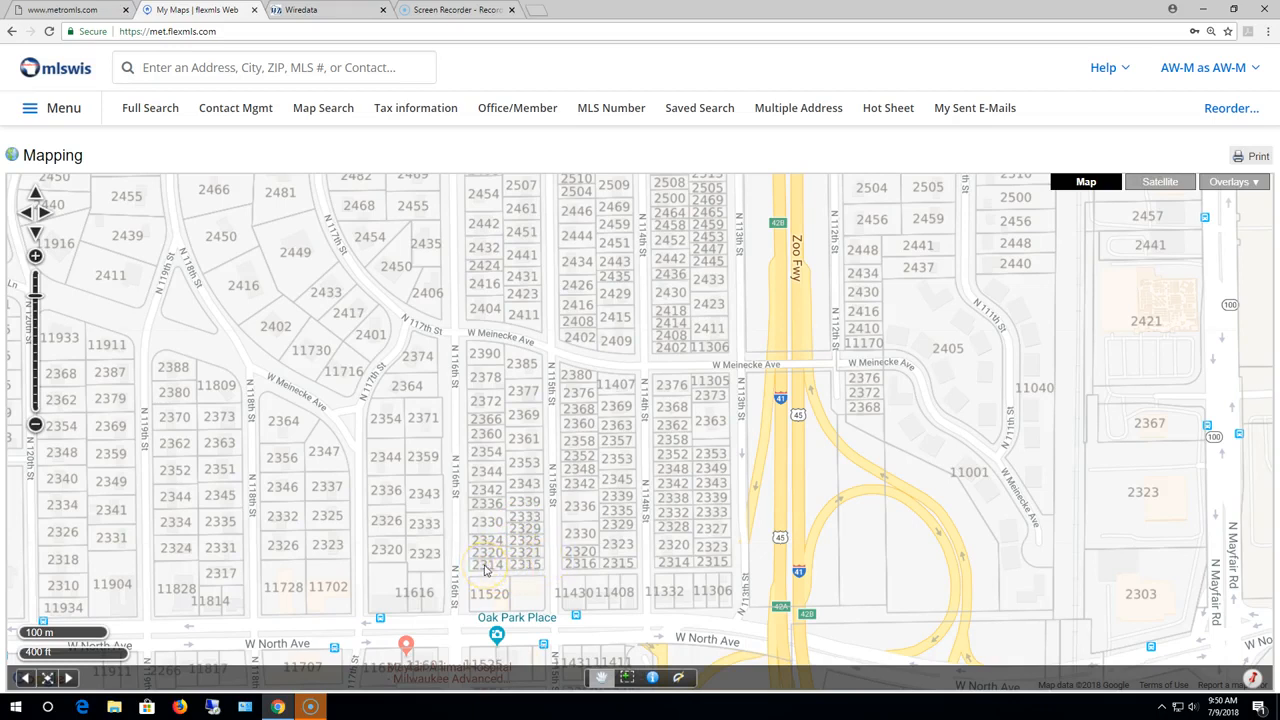
pyautogui.moveTo(504, 404); pyautogui.dragTo(508, 571)
pyautogui.moveTo(508, 346); pyautogui.dragTo(514, 499)
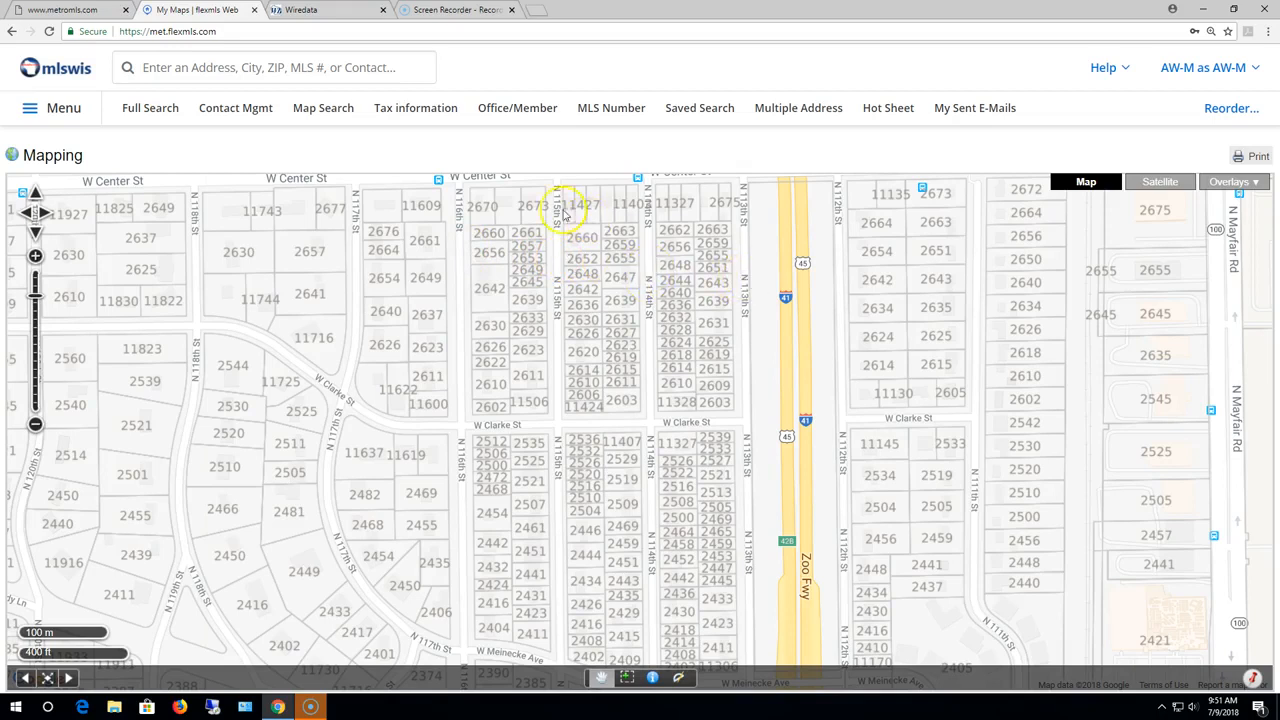
# Step: Review the target area's boundary streets and lowest and highest house numbers between W North Ave and W Center St
pyautogui.moveTo(610, 486); pyautogui.dragTo(606, 306)
pyautogui.moveTo(597, 461); pyautogui.dragTo(597, 266)
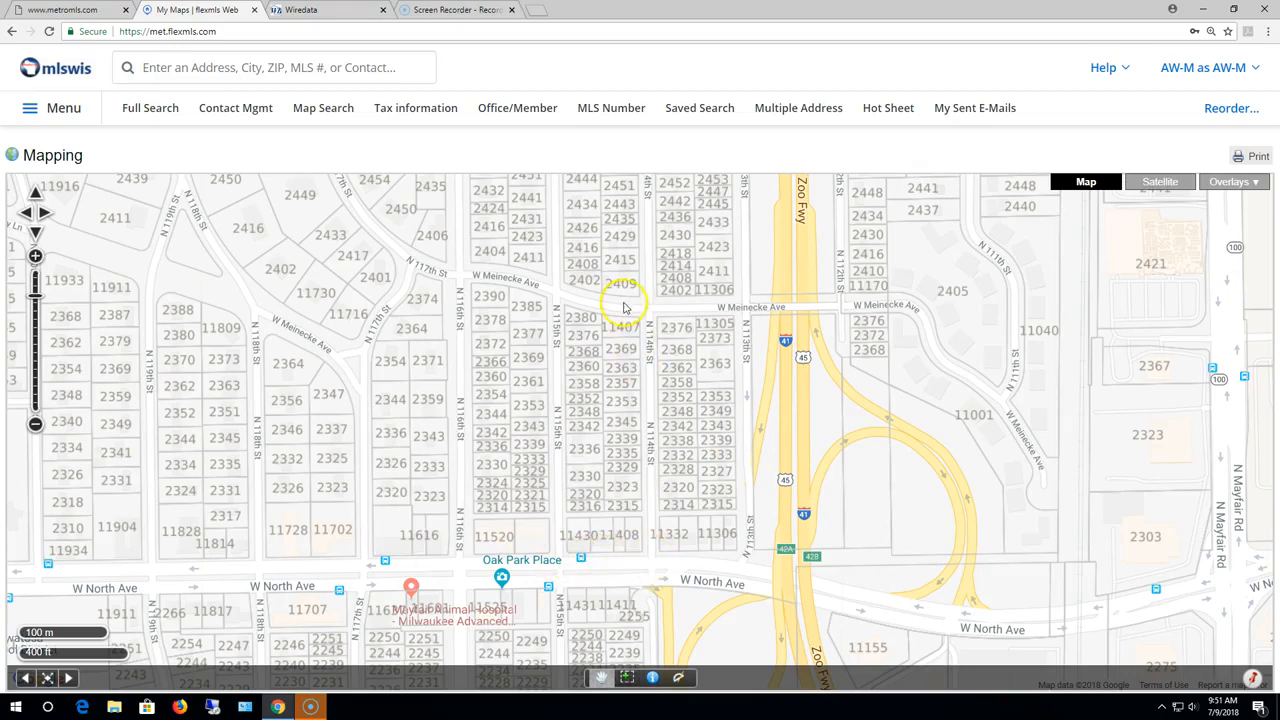
pyautogui.moveTo(624, 310); pyautogui.dragTo(623, 410)
pyautogui.moveTo(663, 277); pyautogui.dragTo(646, 407)
pyautogui.moveTo(620, 271); pyautogui.dragTo(623, 429)
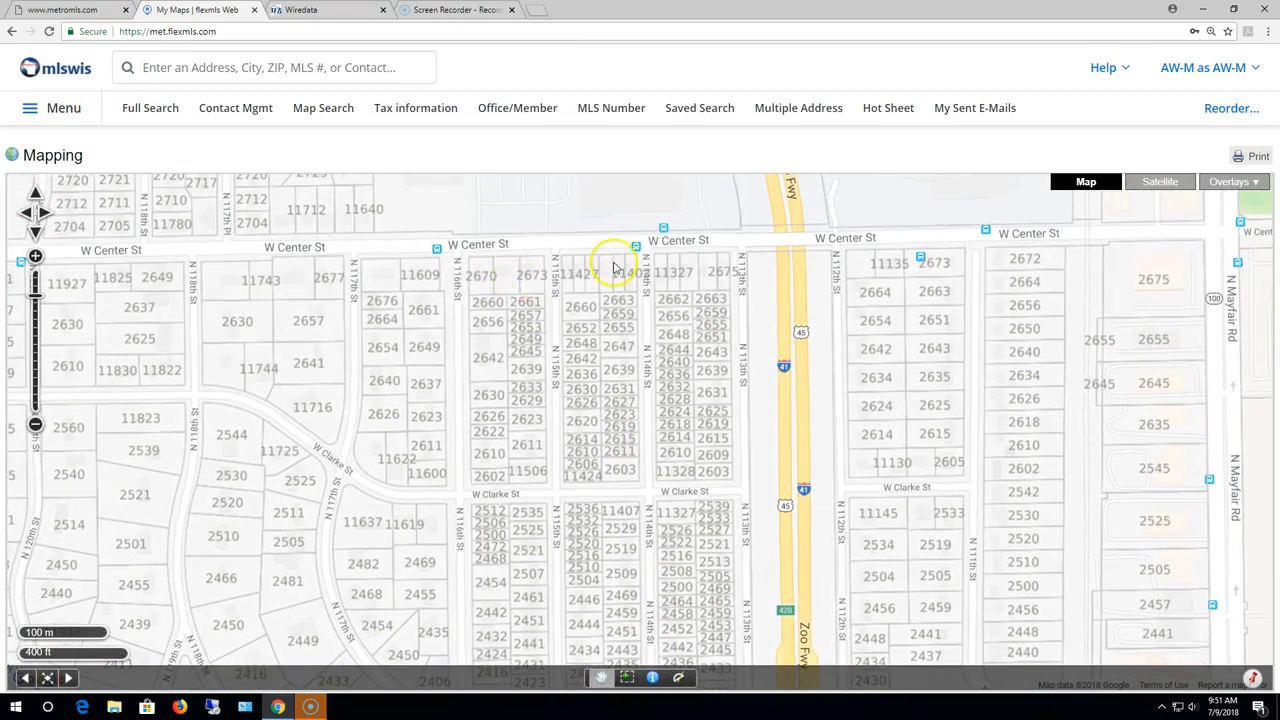
pyautogui.moveTo(638, 240); pyautogui.dragTo(635, 207)
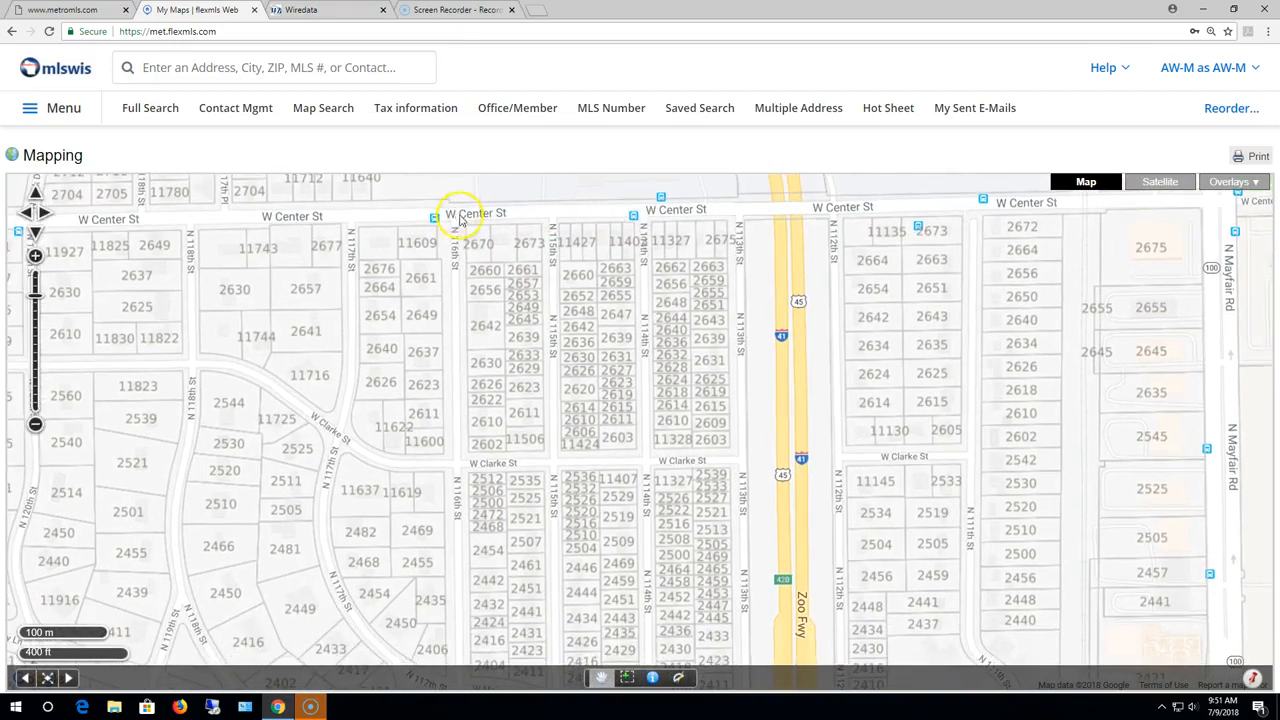
pyautogui.moveTo(694, 586); pyautogui.dragTo(652, 388)
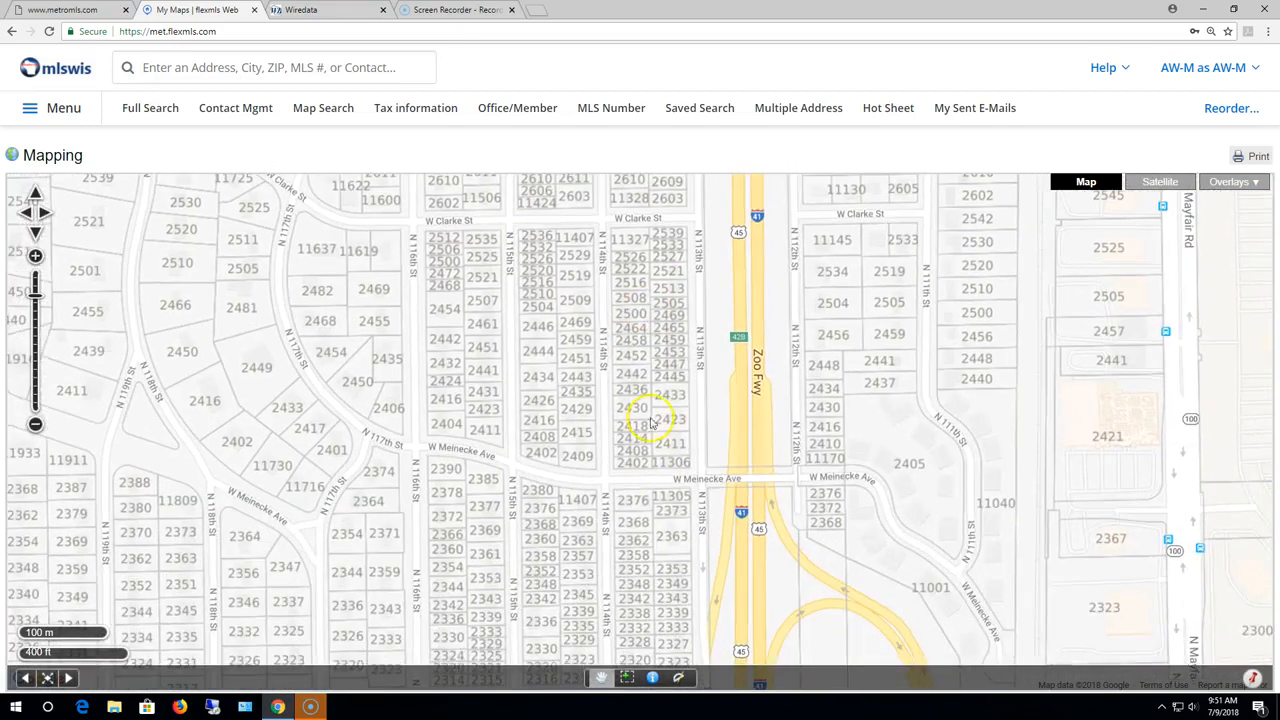
pyautogui.moveTo(662, 571); pyautogui.dragTo(693, 435)
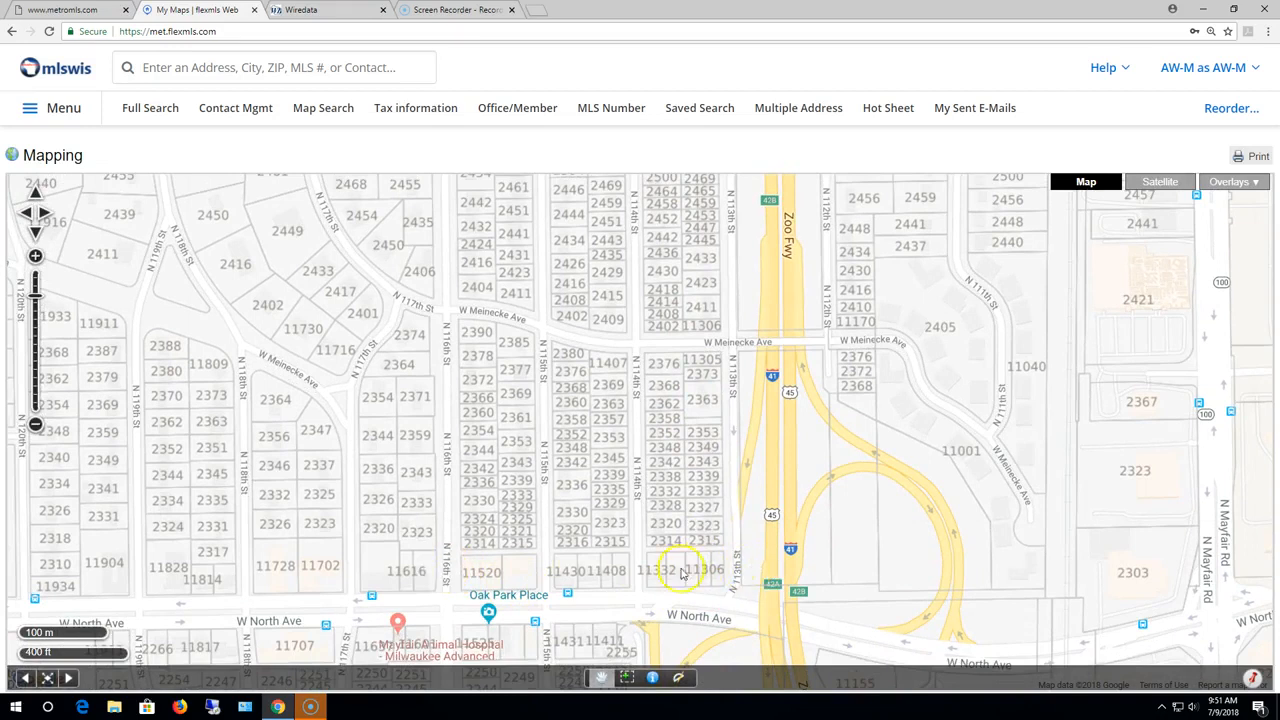
pyautogui.moveTo(686, 265); pyautogui.dragTo(683, 491)
pyautogui.moveTo(688, 330); pyautogui.dragTo(691, 438)
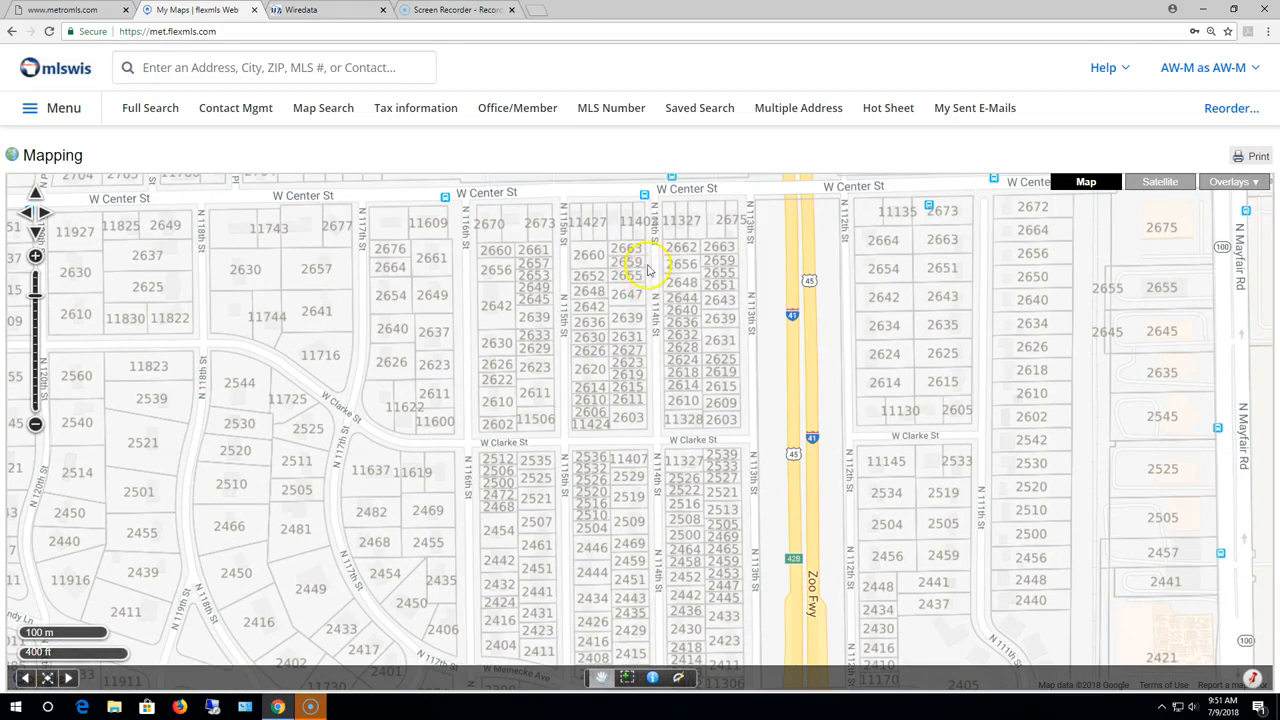
# Step: Switch to Wiredata and set up an Address Range search in Milwaukee County limited to the City of Wauwatosa
pyautogui.click(309, 12)
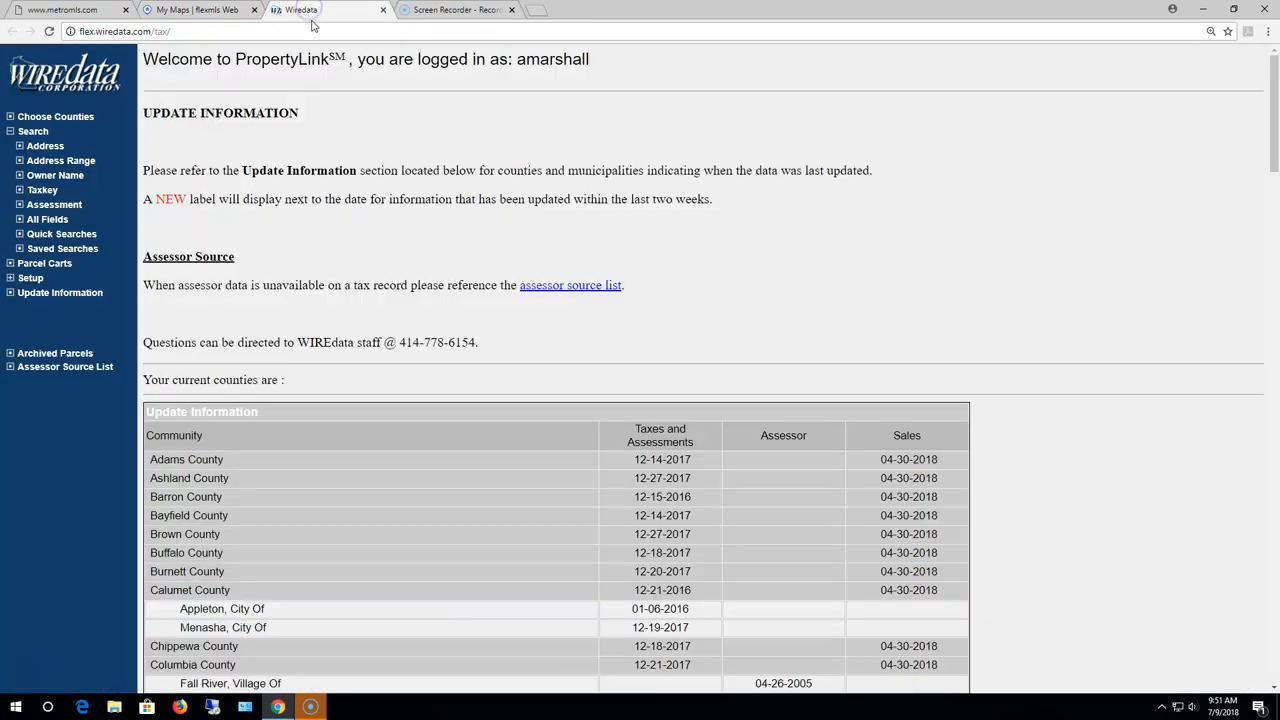
pyautogui.click(82, 163)
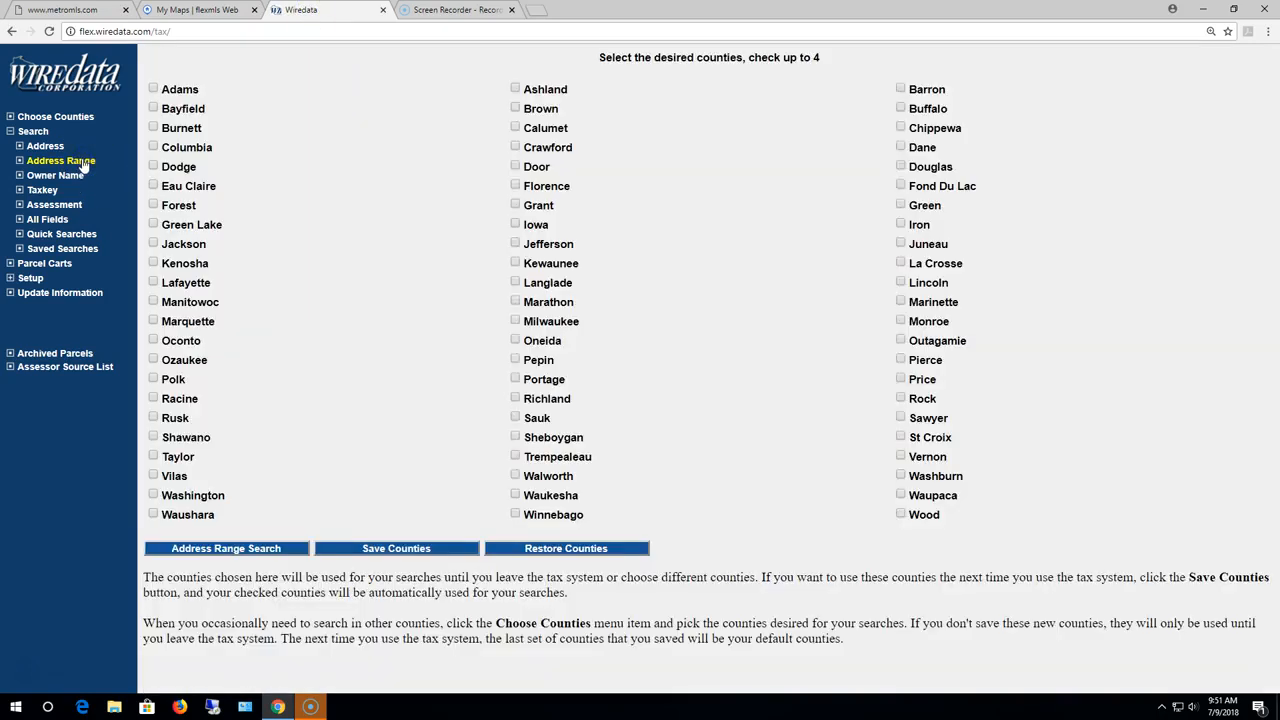
pyautogui.click(515, 321)
pyautogui.click(260, 549)
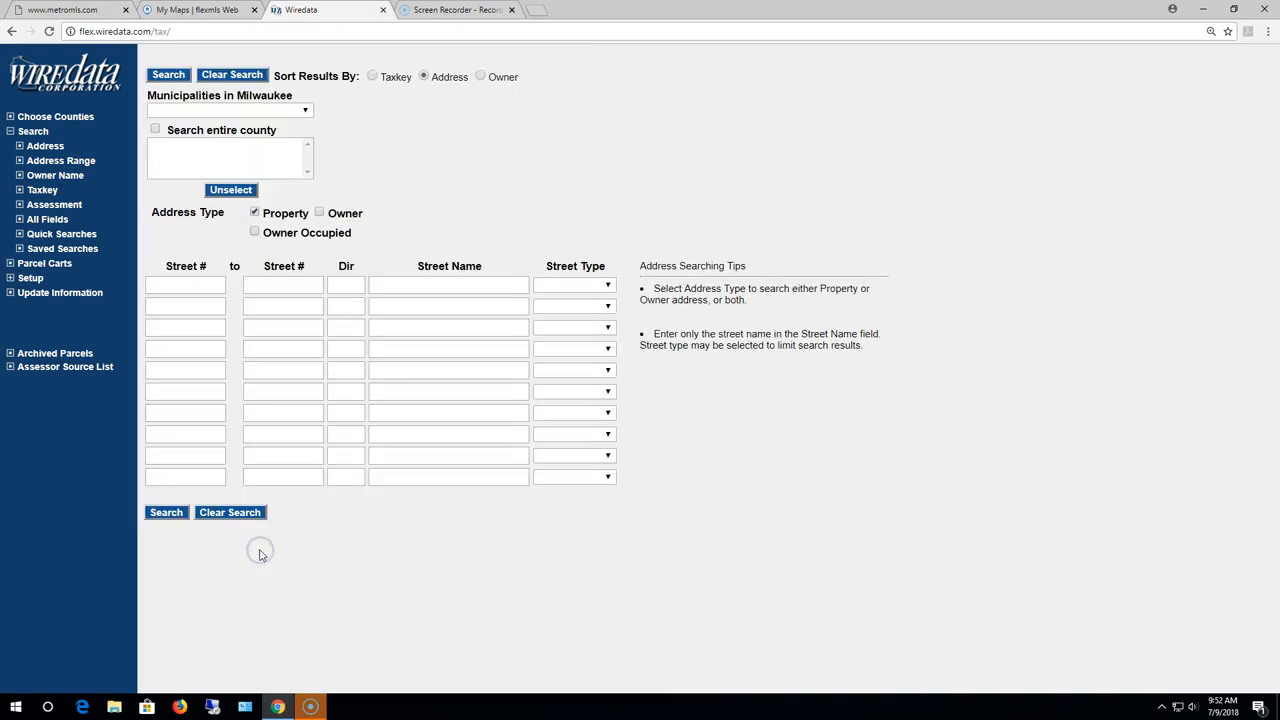
pyautogui.click(305, 110)
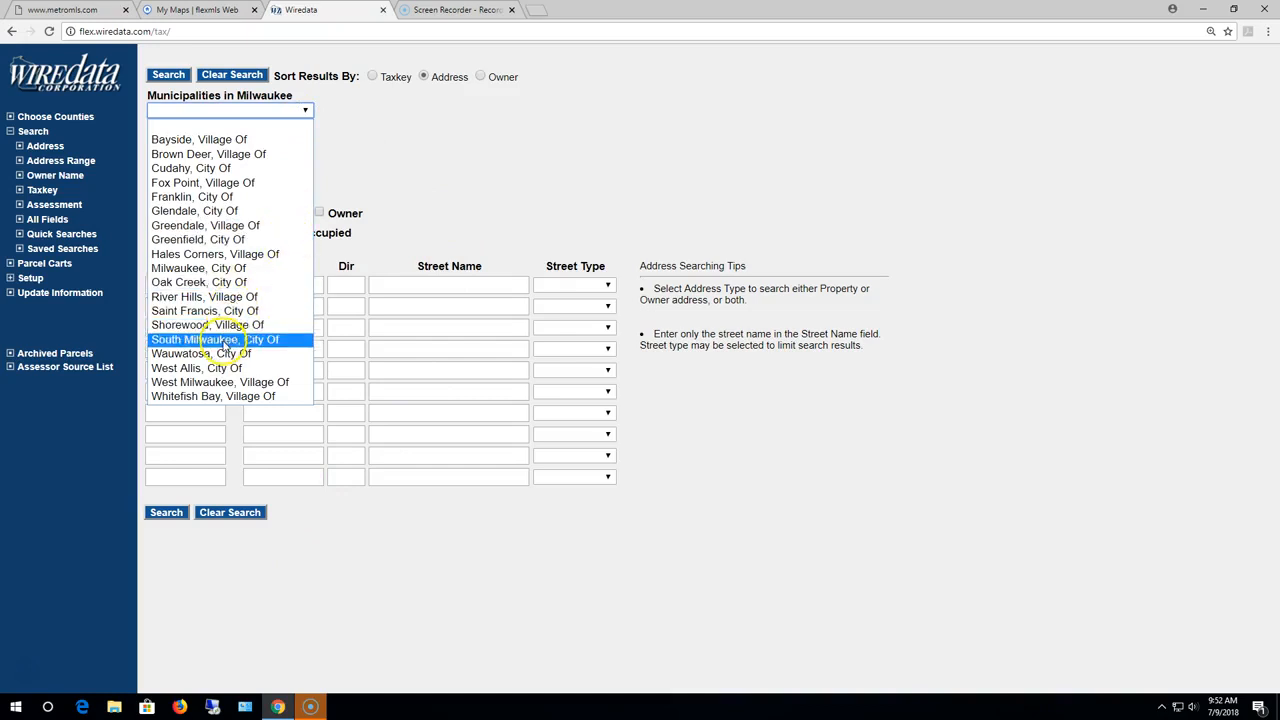
pyautogui.click(219, 355)
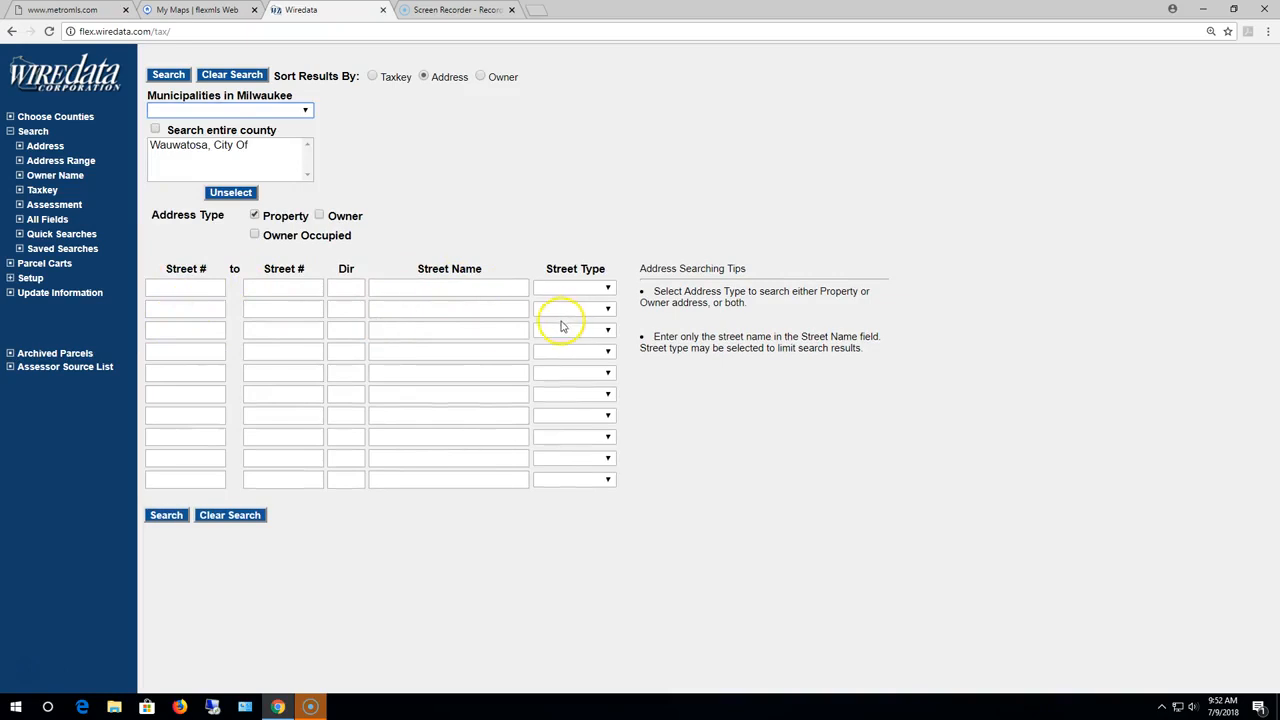
# Step: Fill the first address range row with street numbers 2300 to 2700, direction n and street name 113
pyautogui.click(185, 286)
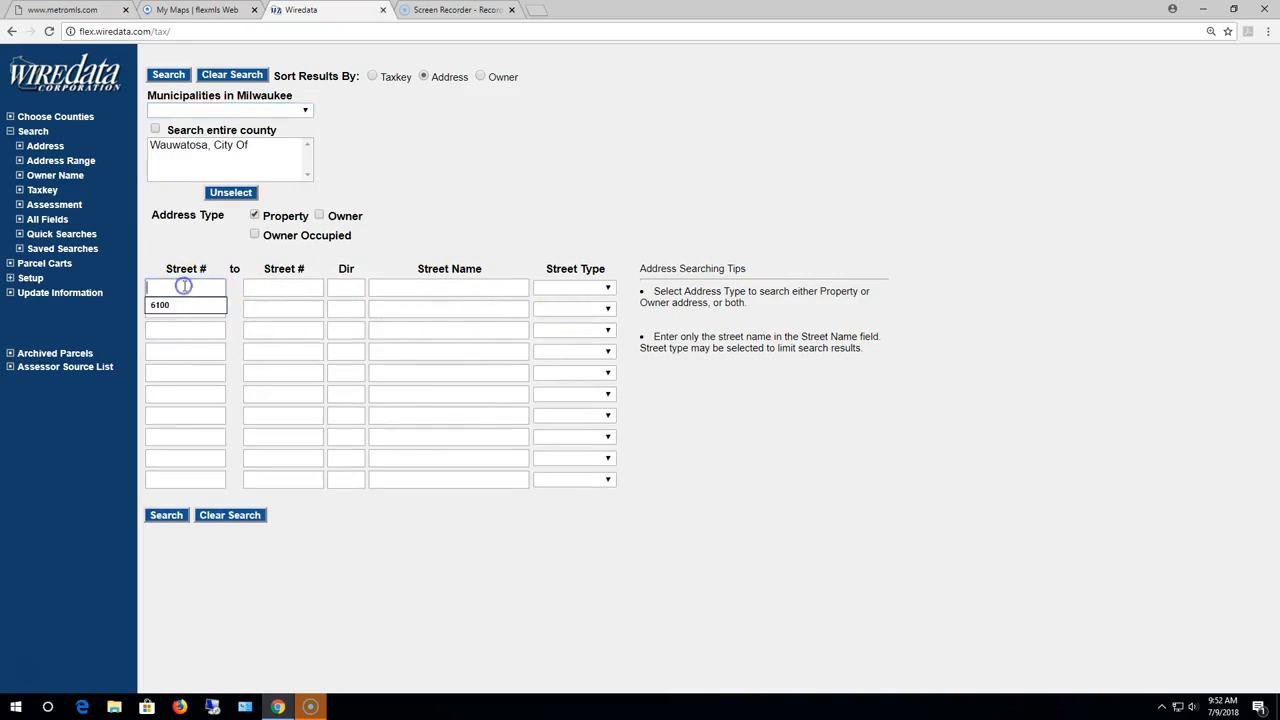
pyautogui.write('2300')
pyautogui.press('Tab')
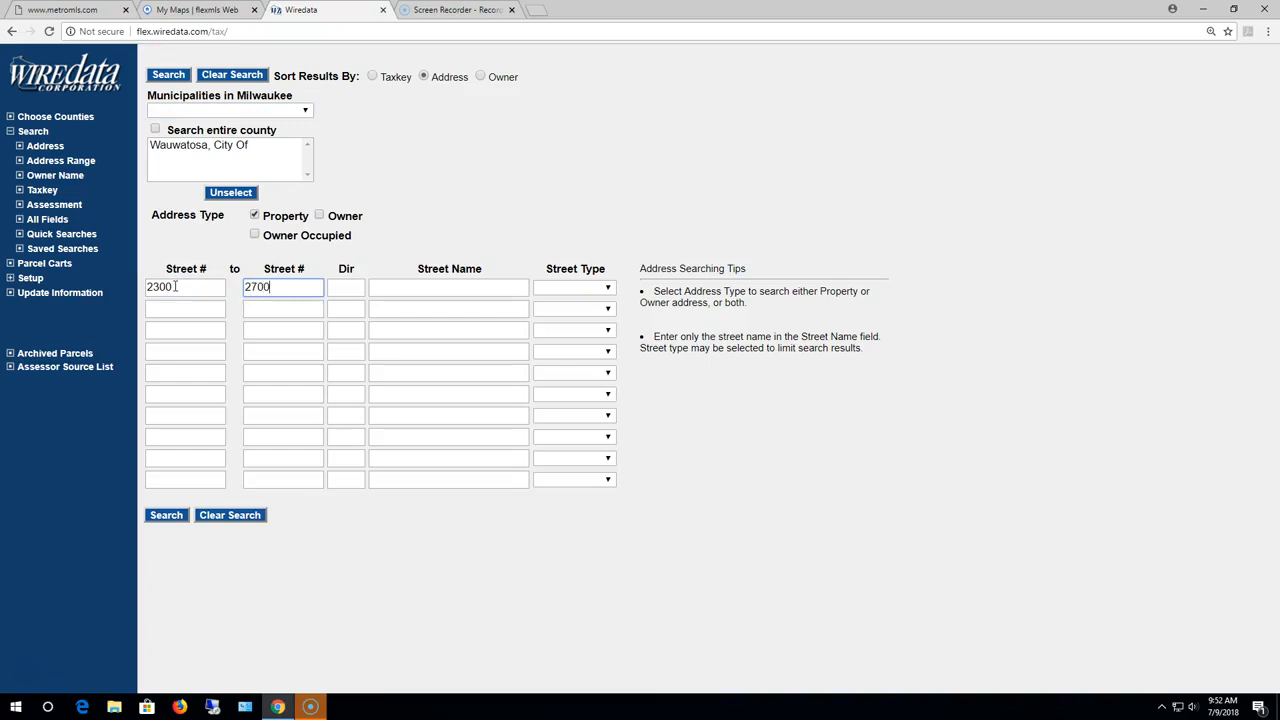
pyautogui.press('Tab')
pyautogui.write('n')
pyautogui.press('Tab')
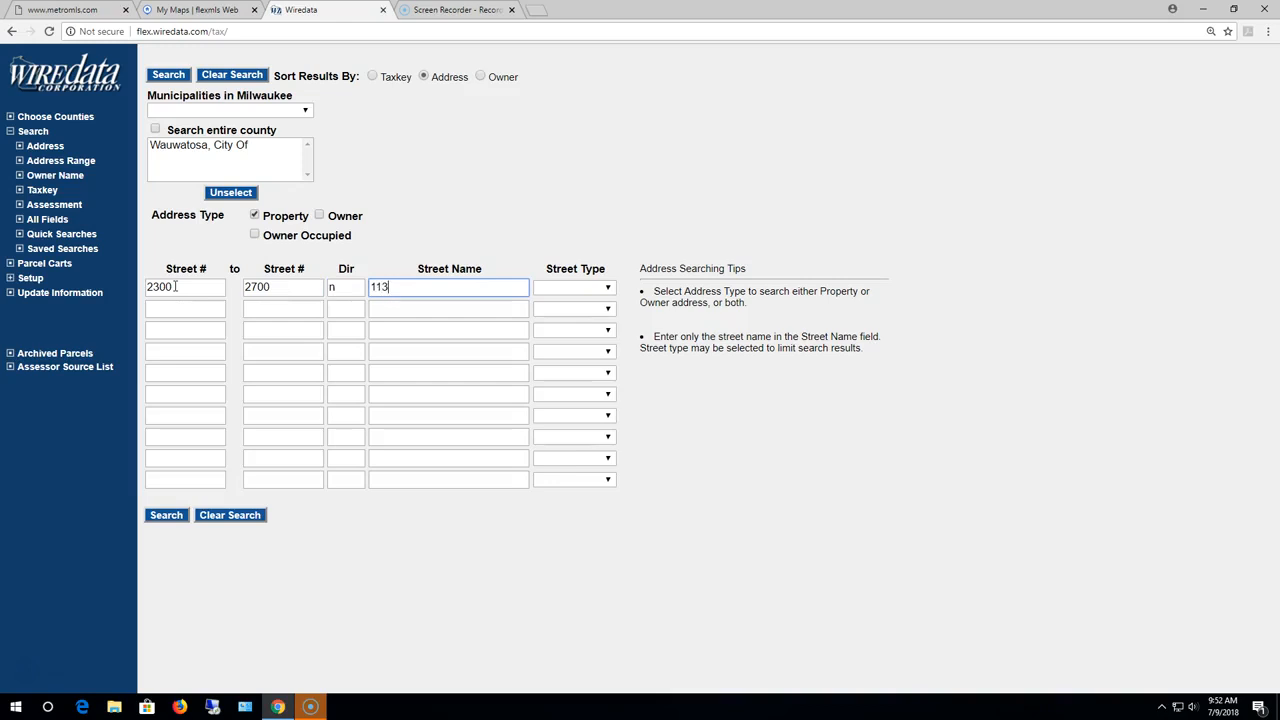
# Step: Copy the starting street number 2300 from the first row into the second, third and fourth rows
pyautogui.click(175, 287)
pyautogui.moveTo(171, 287); pyautogui.dragTo(140, 288)
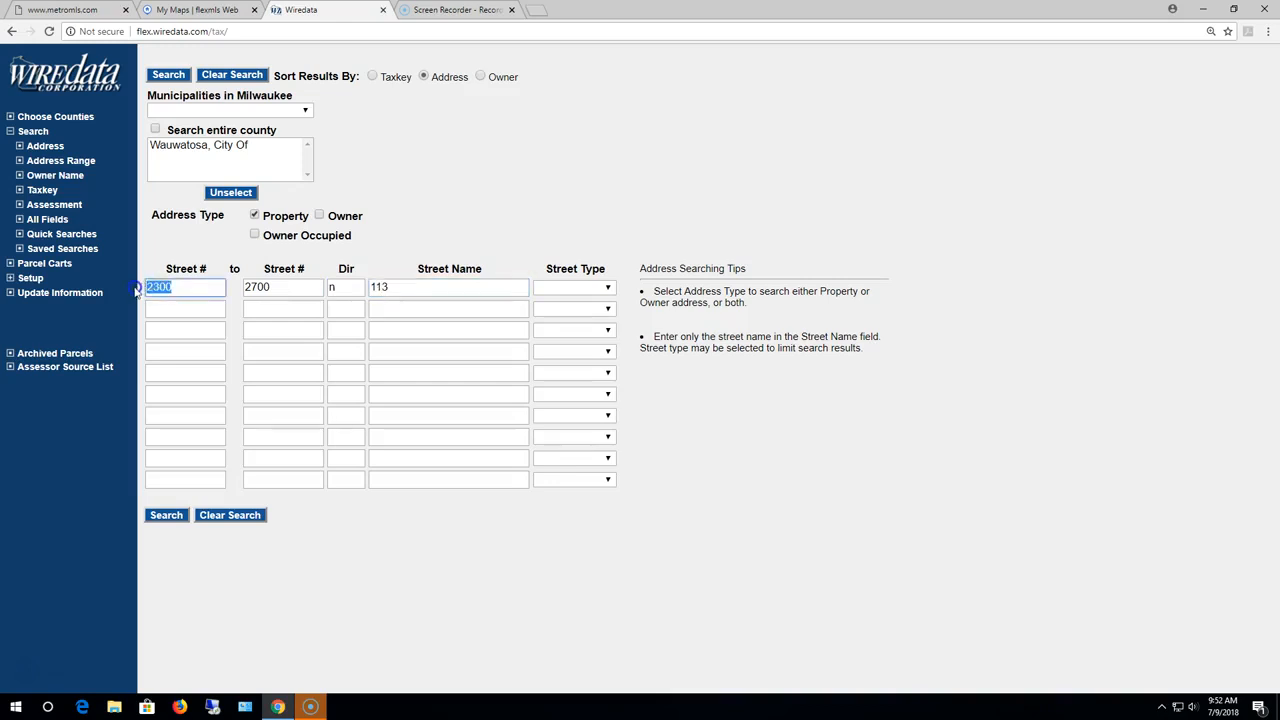
pyautogui.rightClick(152, 288)
pyautogui.click(187, 313)
pyautogui.click(183, 309)
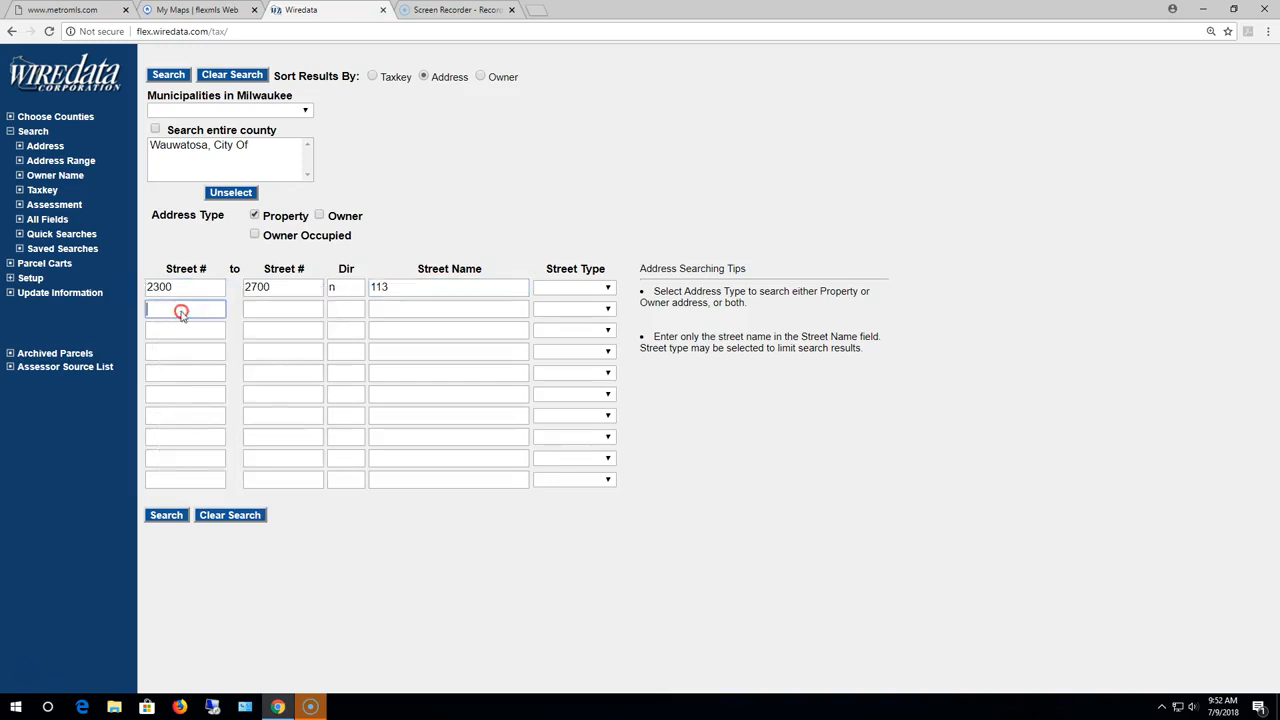
pyautogui.rightClick(182, 310)
pyautogui.click(218, 393)
pyautogui.rightClick(180, 331)
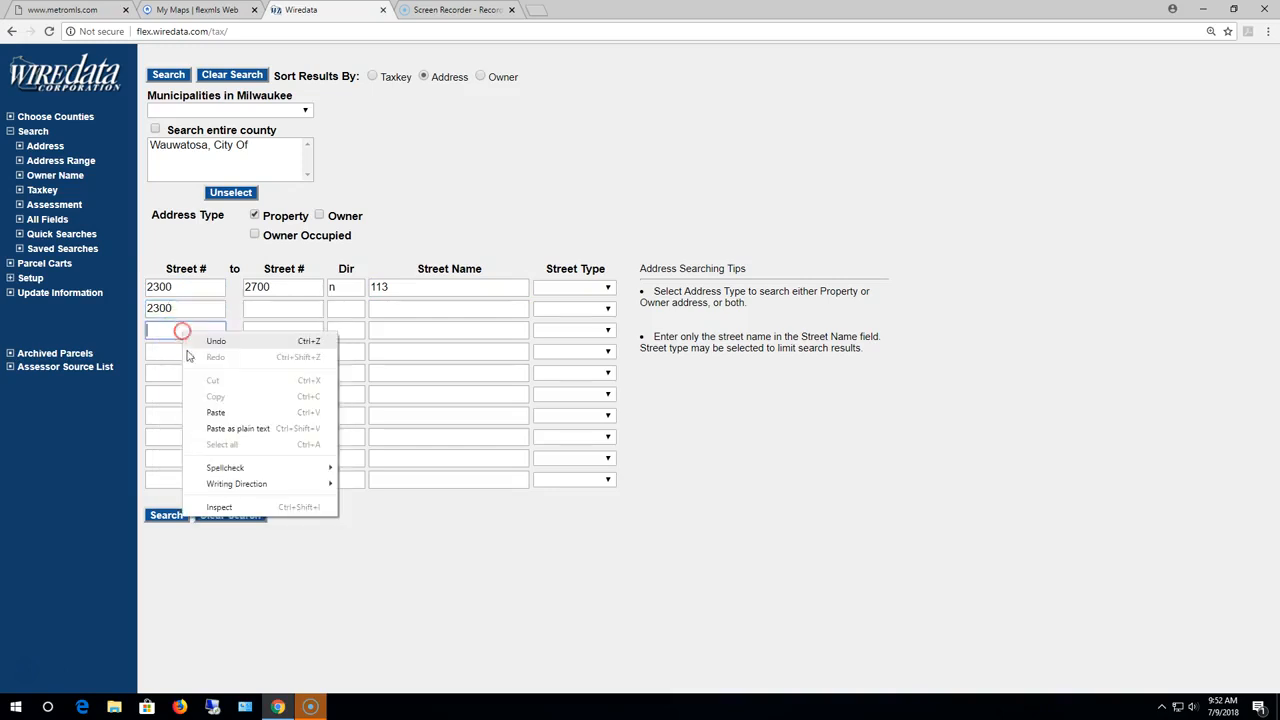
pyautogui.click(215, 413)
pyautogui.click(170, 351)
pyautogui.rightClick(176, 350)
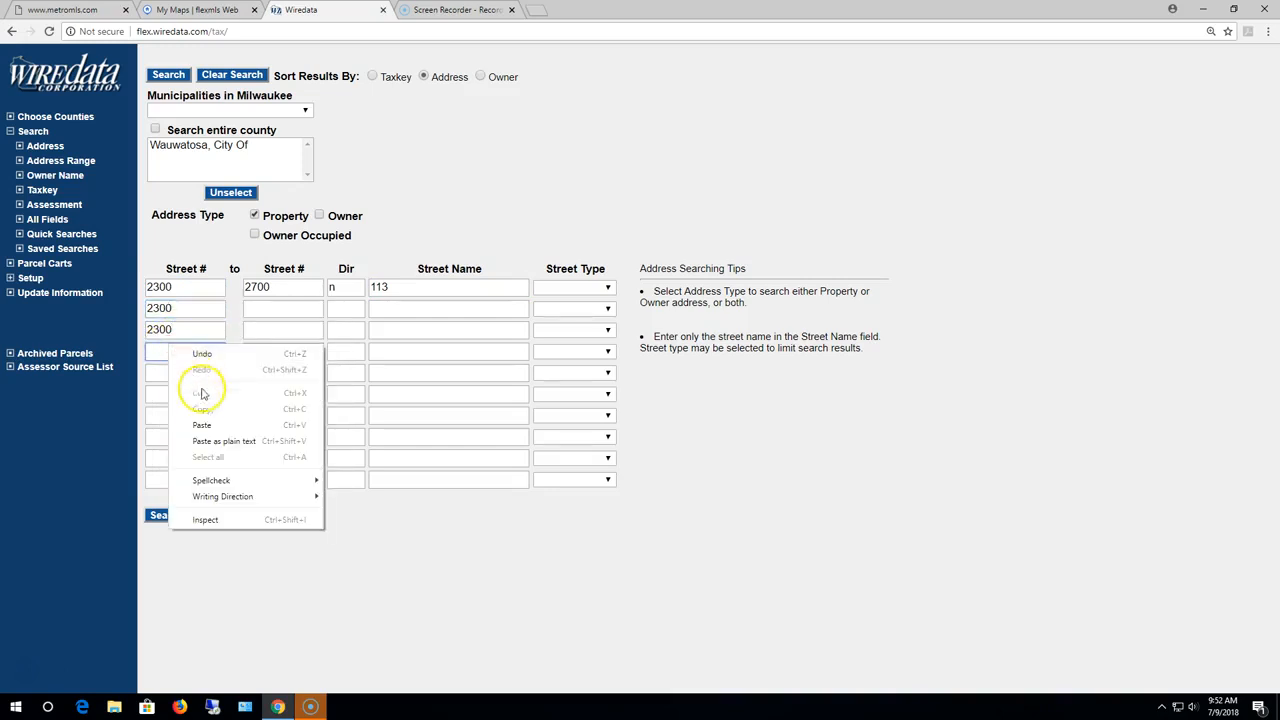
pyautogui.click(203, 429)
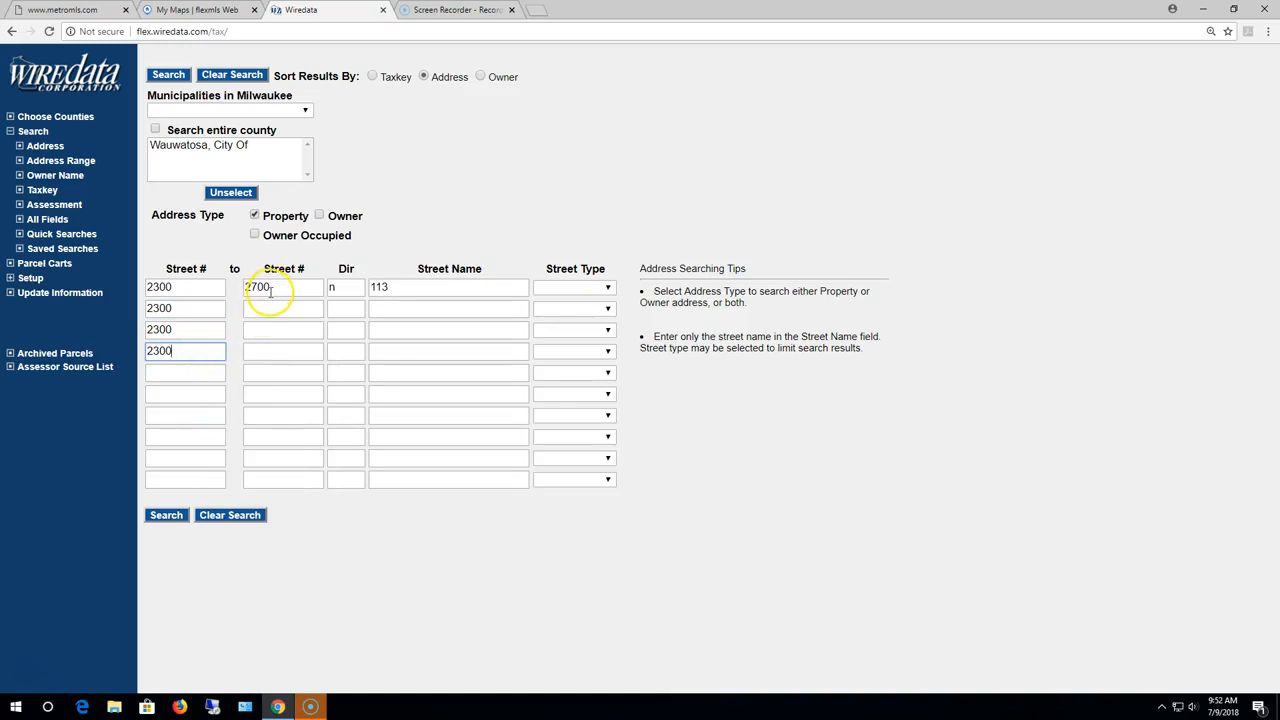
# Step: Copy the ending street number 2700 from the first row into the second, third and fourth rows
pyautogui.click(263, 286)
pyautogui.moveTo(263, 286); pyautogui.dragTo(225, 287)
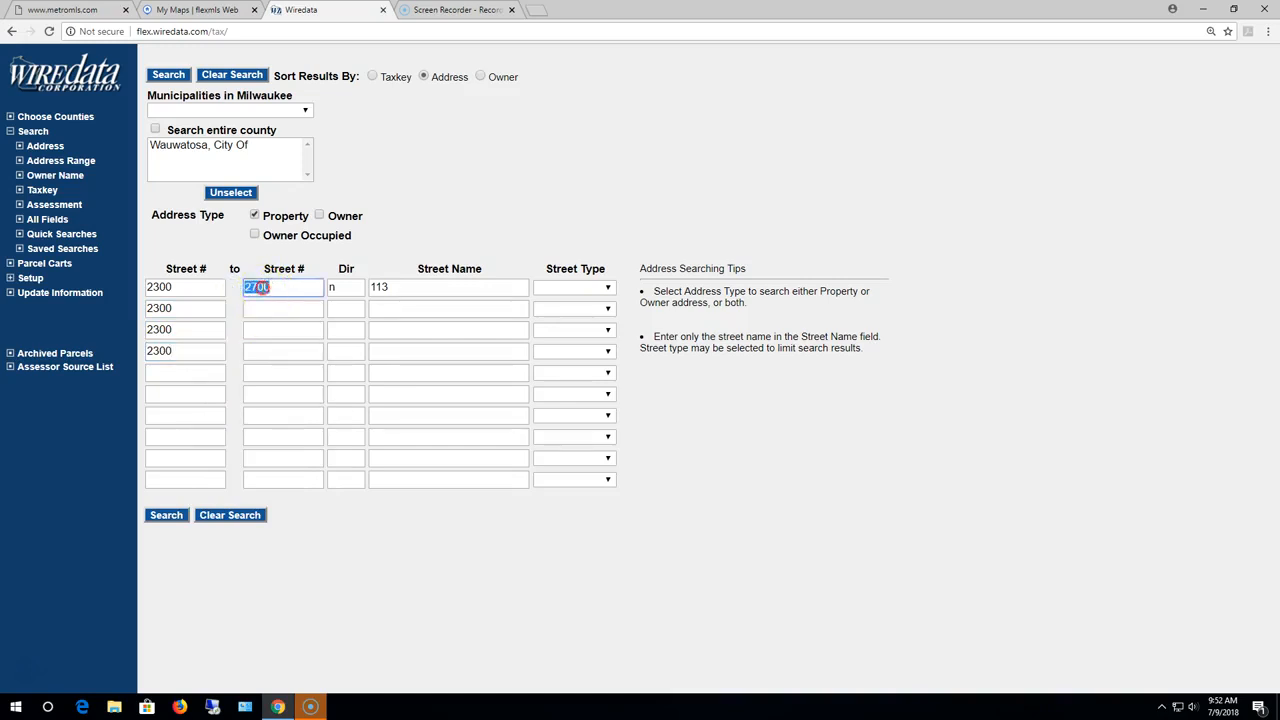
pyautogui.rightClick(264, 288)
pyautogui.click(288, 316)
pyautogui.rightClick(280, 310)
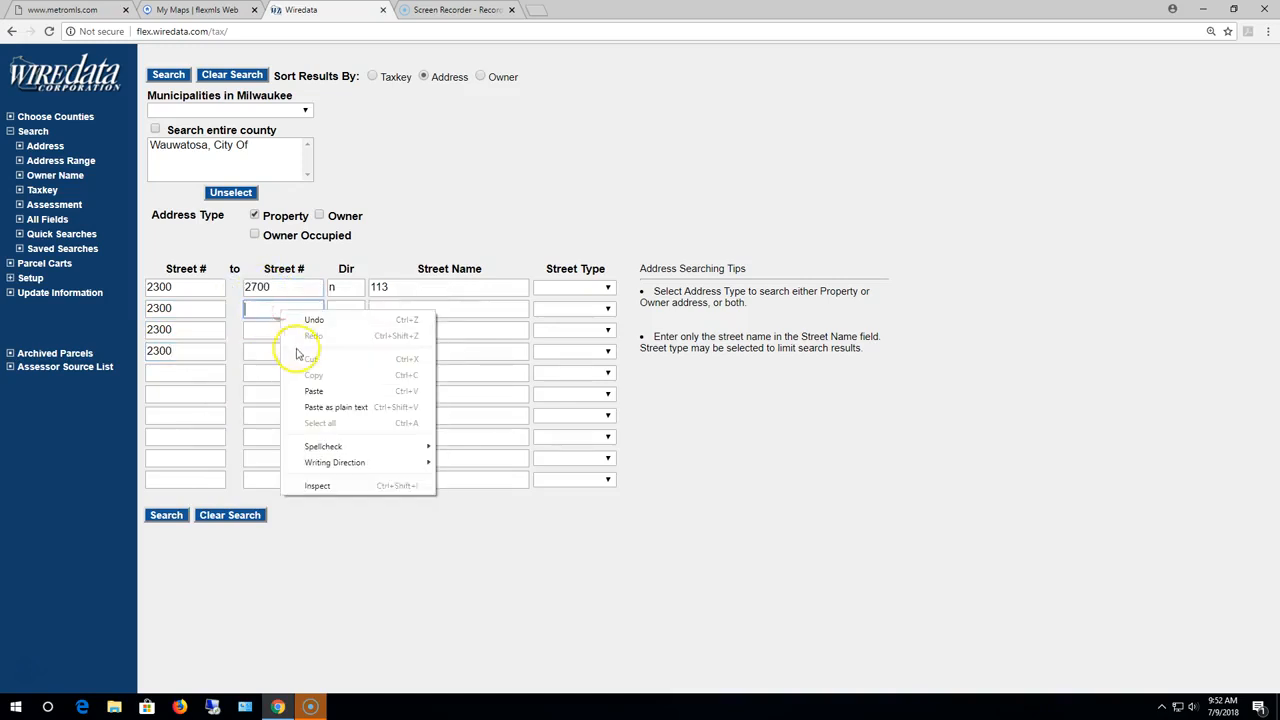
pyautogui.click(321, 389)
pyautogui.rightClick(276, 330)
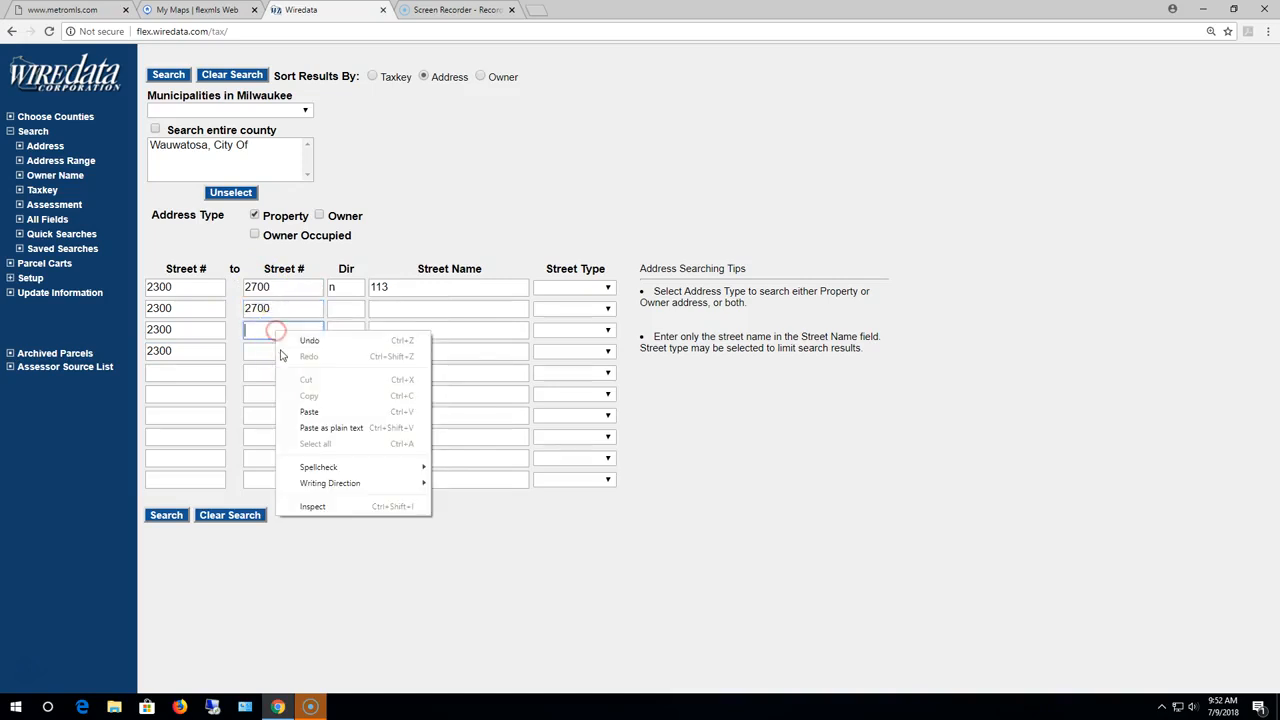
pyautogui.click(305, 413)
pyautogui.rightClick(284, 351)
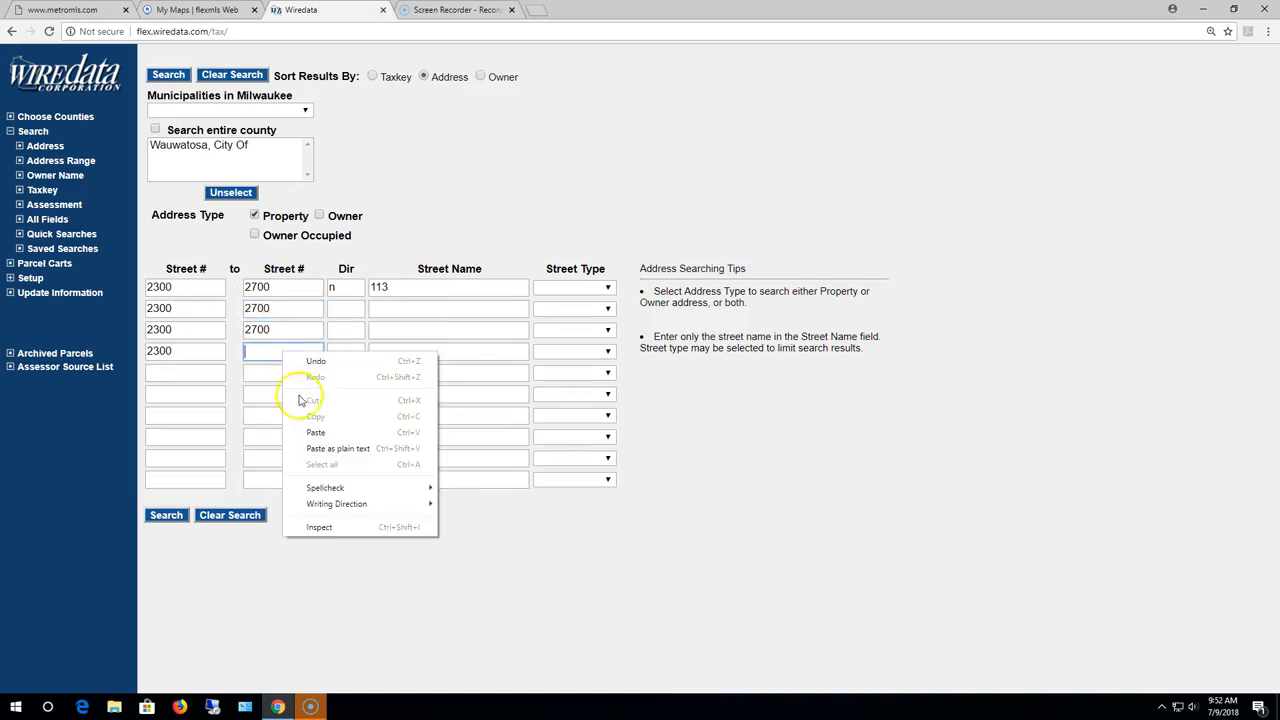
pyautogui.click(309, 432)
# Step: Set the direction to n in the second, third and fourth address range rows
pyautogui.click(337, 308)
pyautogui.write('n')
pyautogui.click(340, 329)
pyautogui.write('n')
pyautogui.click(341, 351)
pyautogui.write('n')
# Step: Enter the street names 114, 115 and 116 in the second, third and fourth rows
pyautogui.click(383, 310)
pyautogui.click(392, 329)
pyautogui.write('115')
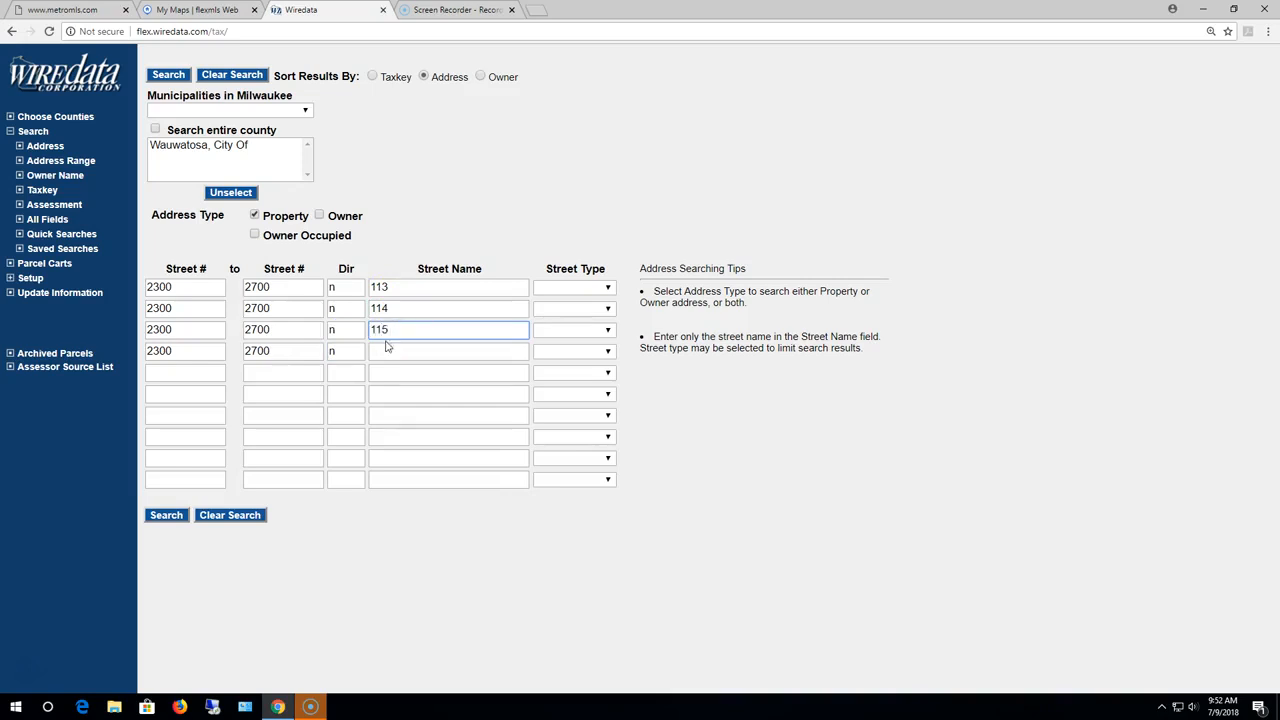
pyautogui.click(385, 349)
pyautogui.write('116')
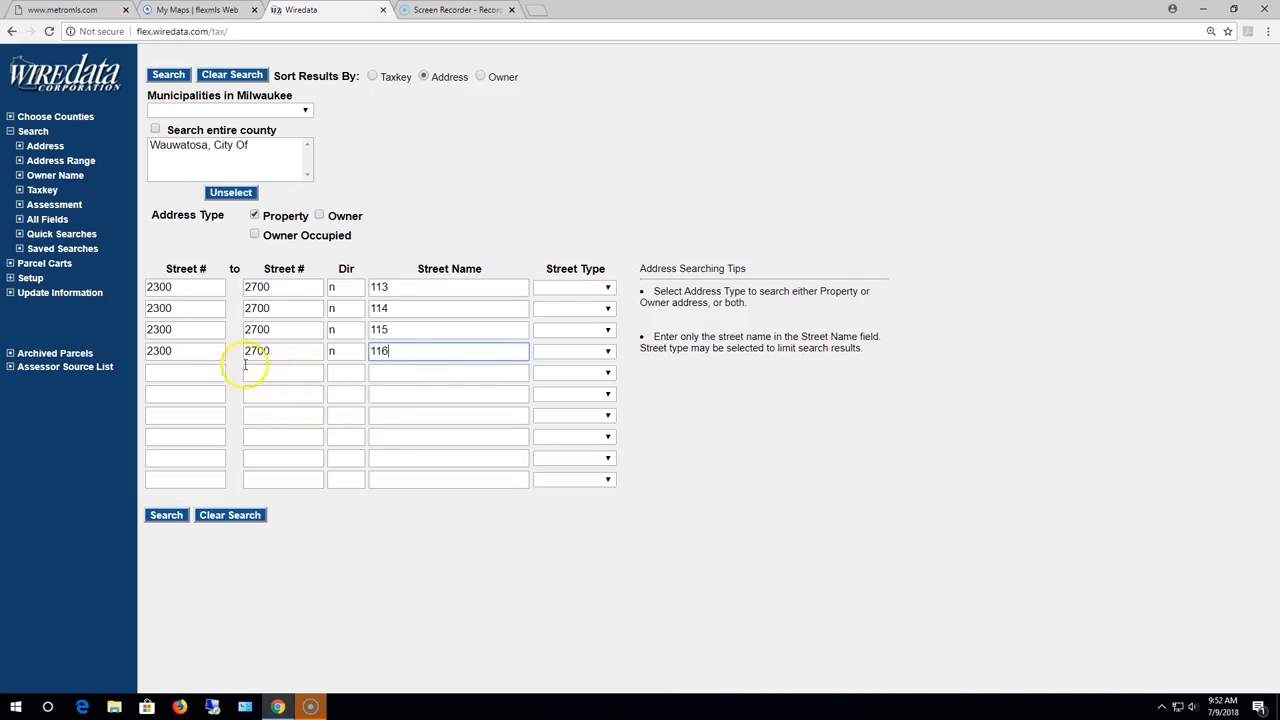
# Step: Fill the fifth address range row with street numbers 11300 to 11600 and street name north, without a direction
pyautogui.click(206, 374)
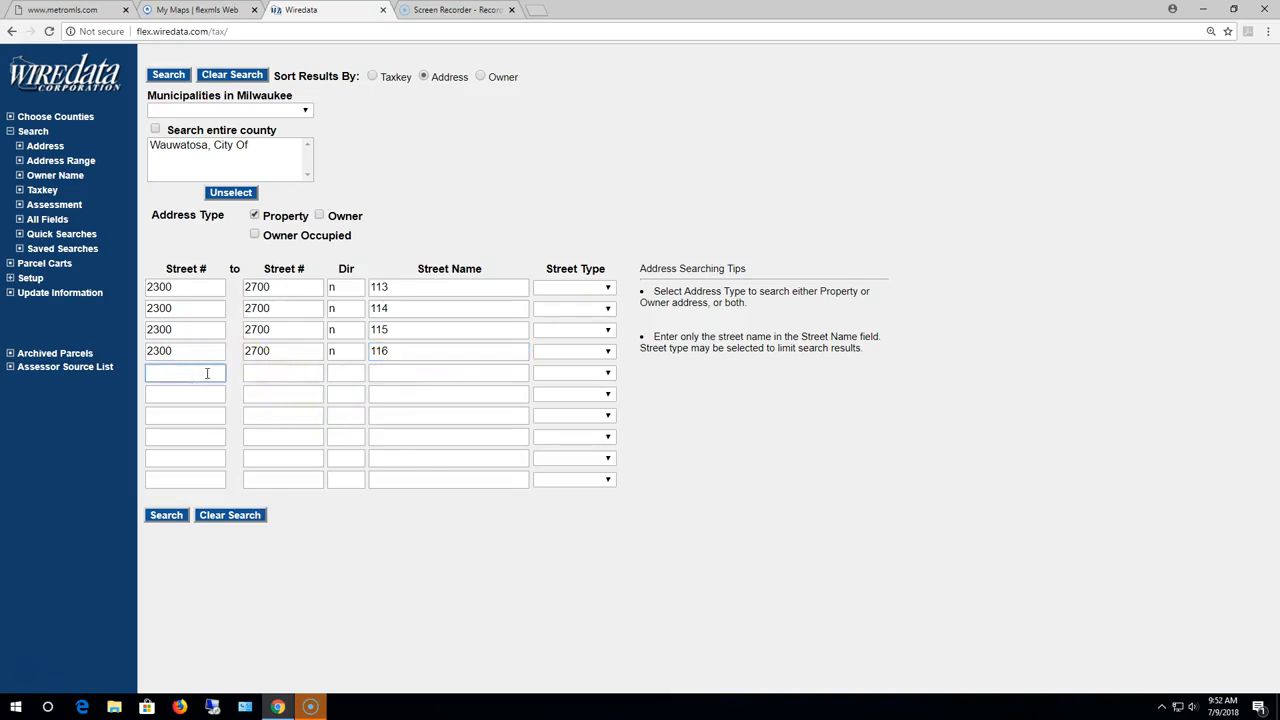
pyautogui.press('Tab')
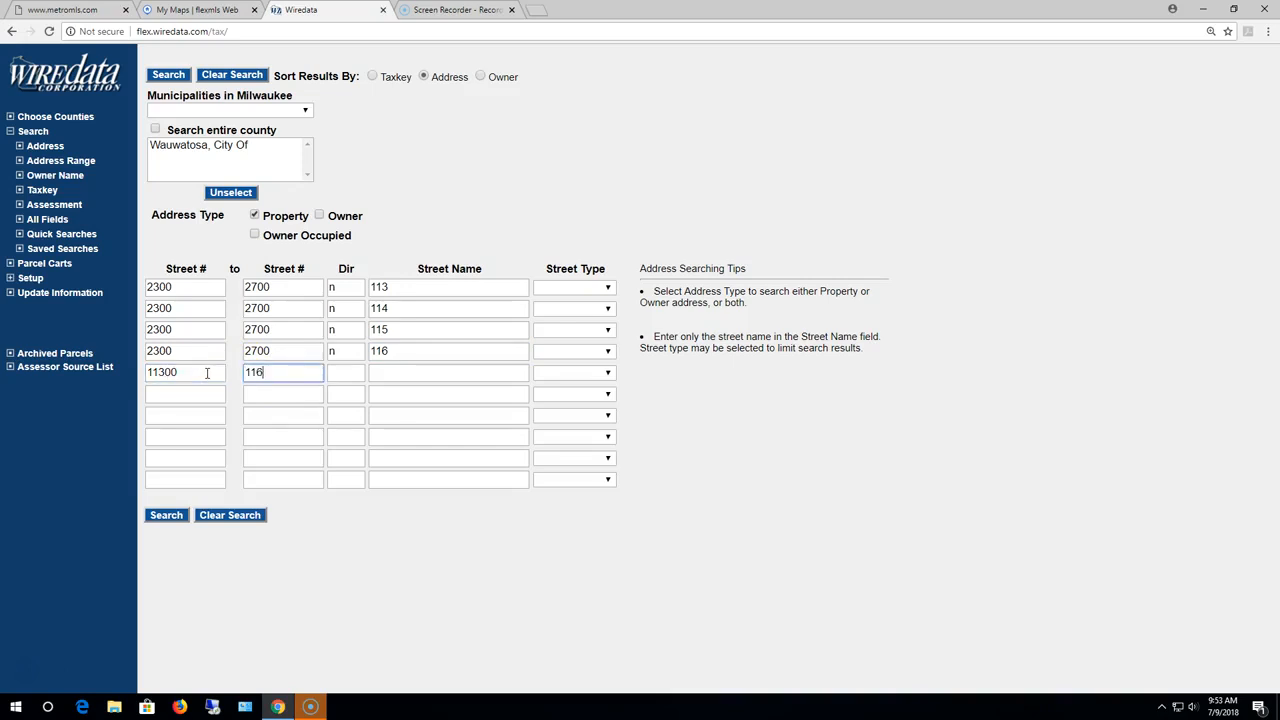
pyautogui.press('Tab')
pyautogui.press('Tab')
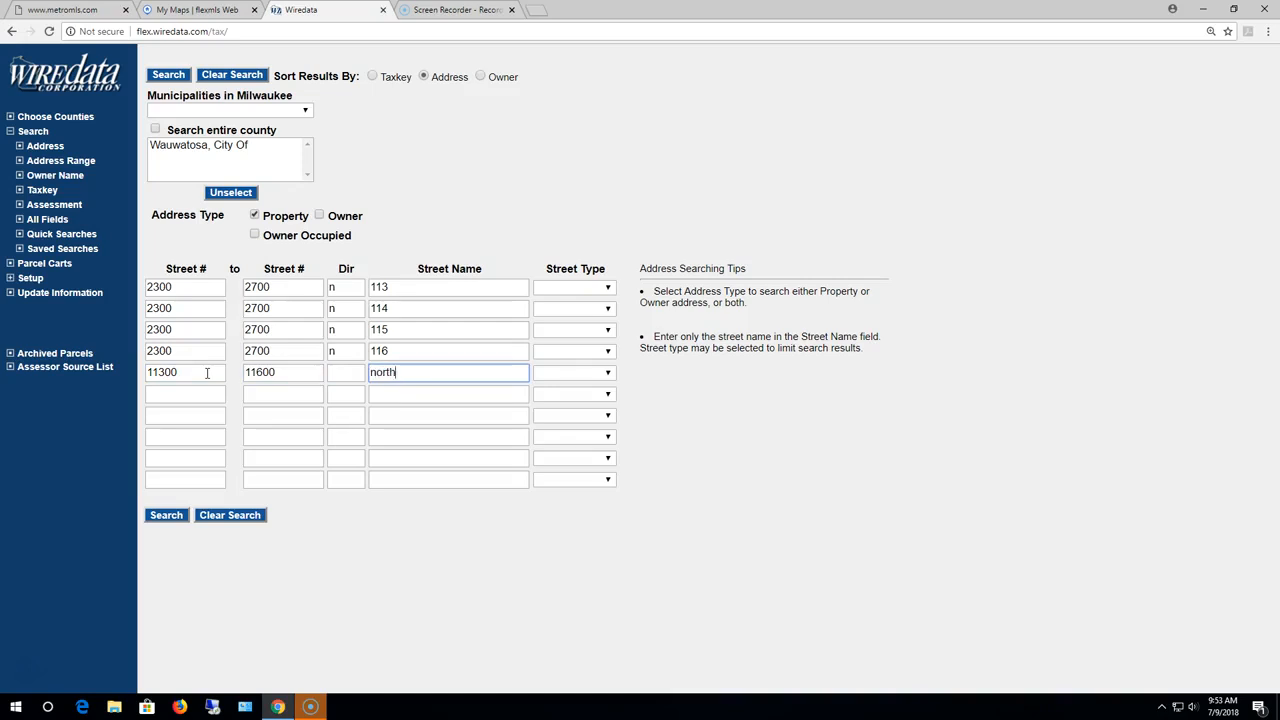
# Step: Copy the starting street number 11300 from the fifth row into the sixth, seventh and eighth rows
pyautogui.moveTo(206, 372); pyautogui.dragTo(142, 376)
pyautogui.rightClick(145, 372)
pyautogui.click(180, 397)
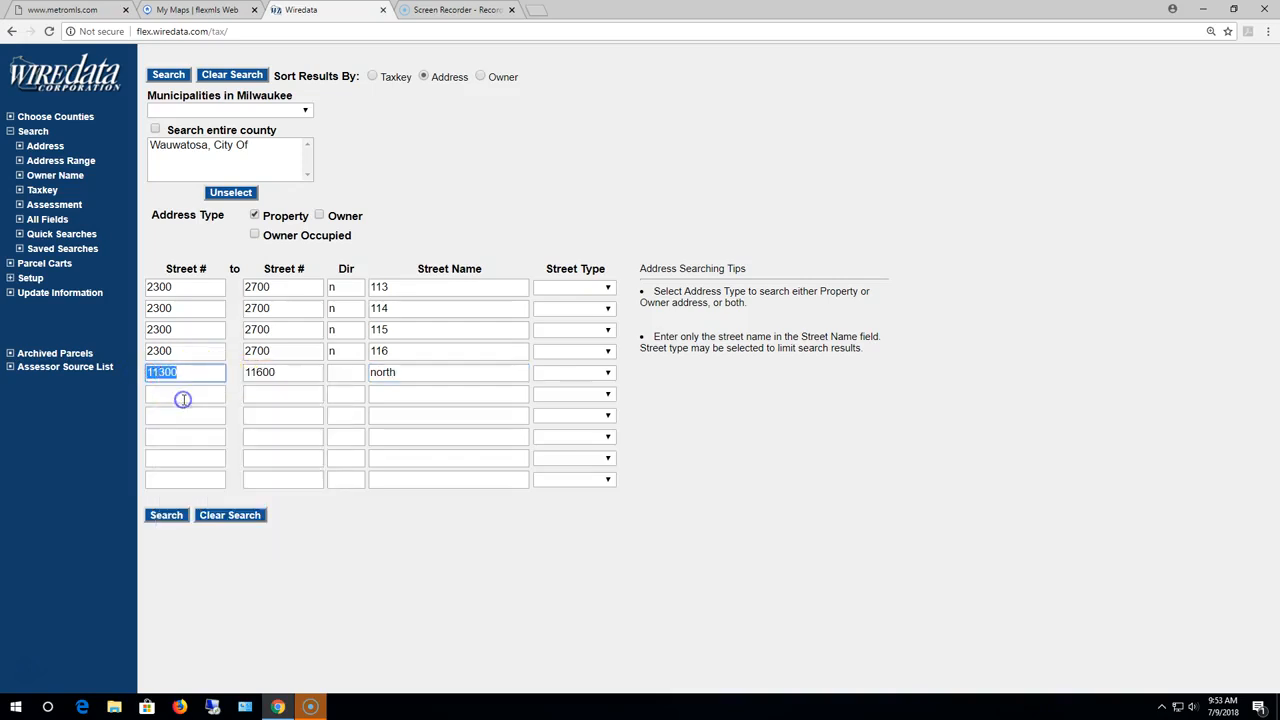
pyautogui.rightClick(183, 397)
pyautogui.click(216, 478)
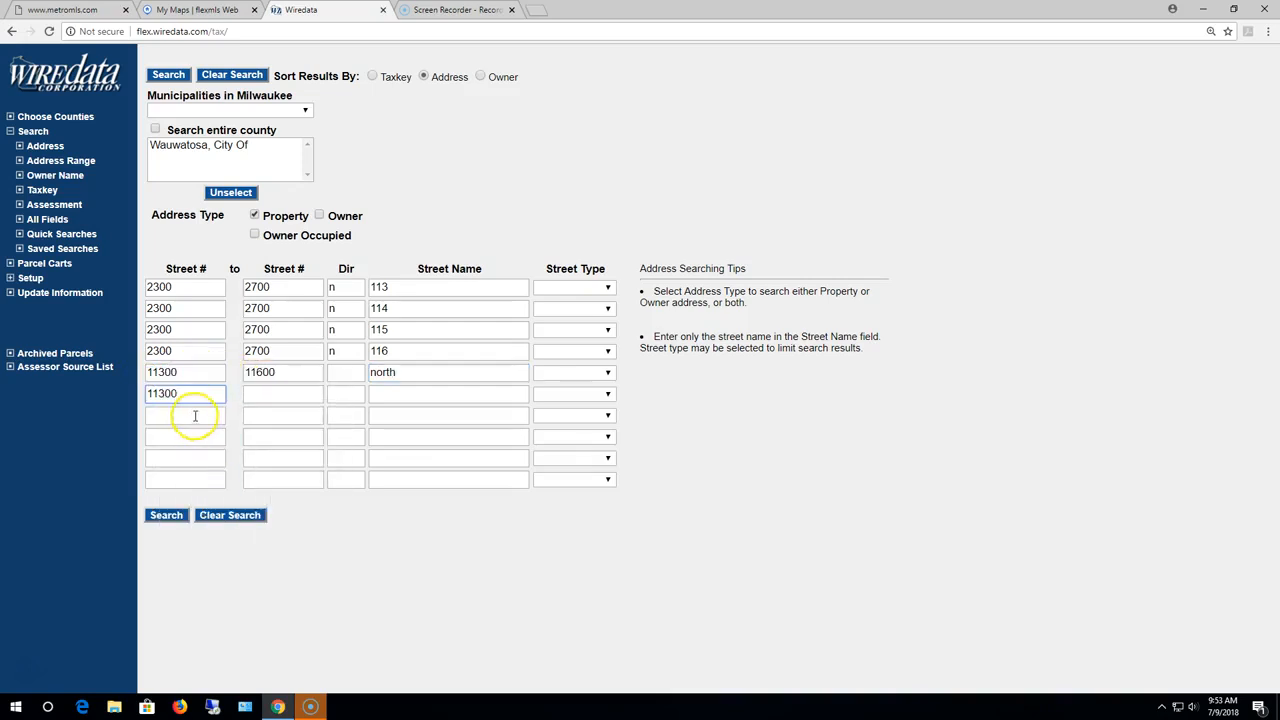
pyautogui.rightClick(196, 417)
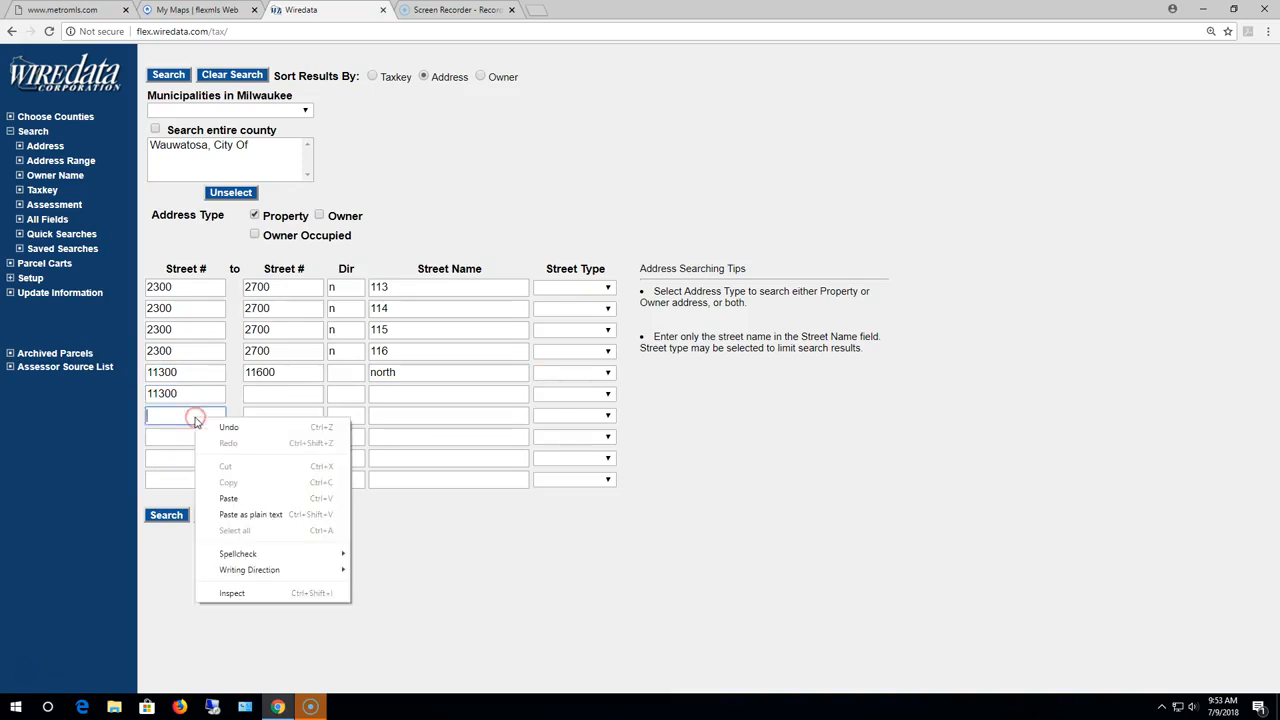
pyautogui.click(225, 495)
pyautogui.rightClick(205, 438)
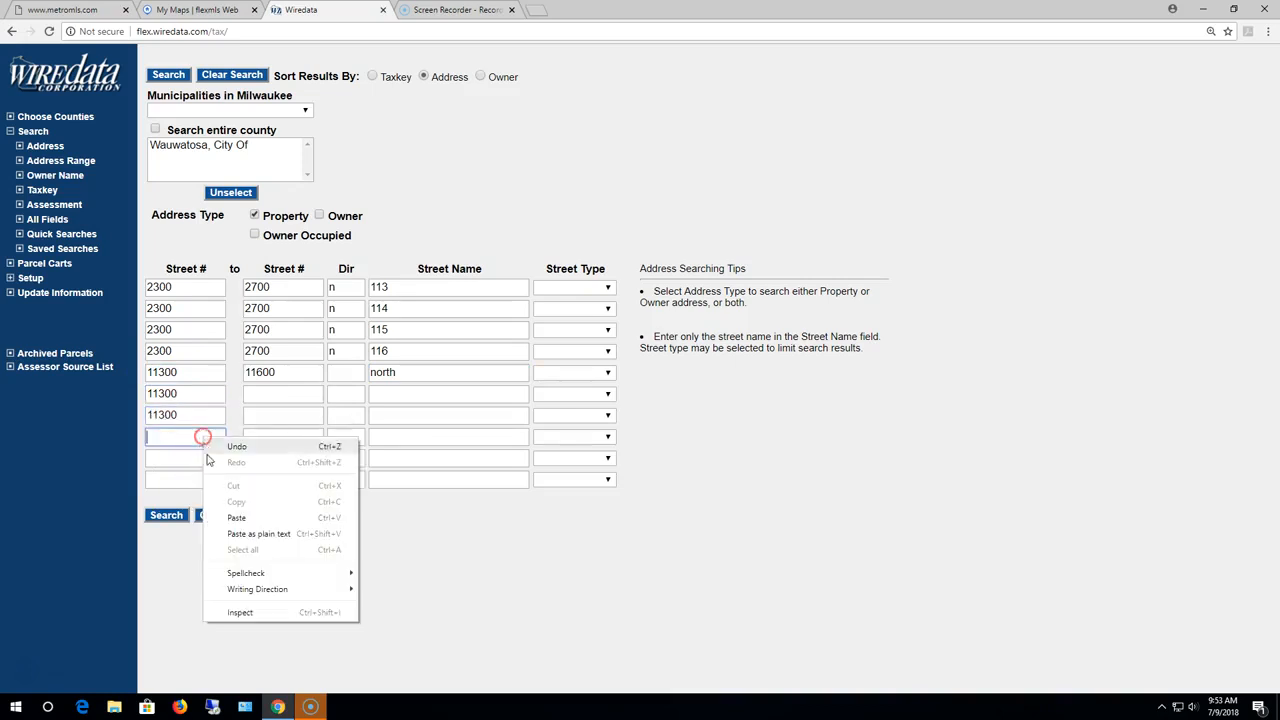
pyautogui.click(212, 517)
# Step: Copy the ending street number 11600 from the fifth row into the sixth, seventh and eighth rows
pyautogui.moveTo(282, 378); pyautogui.dragTo(211, 368)
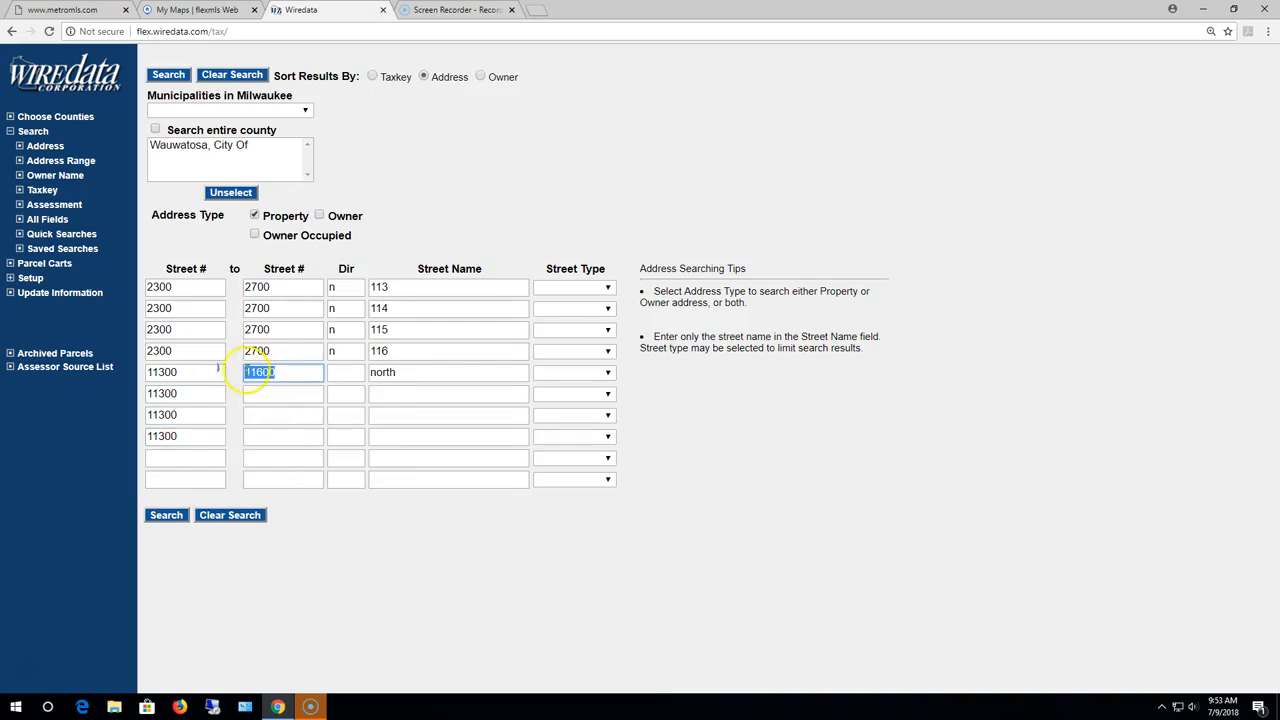
pyautogui.rightClick(250, 372)
pyautogui.click(282, 397)
pyautogui.rightClick(278, 394)
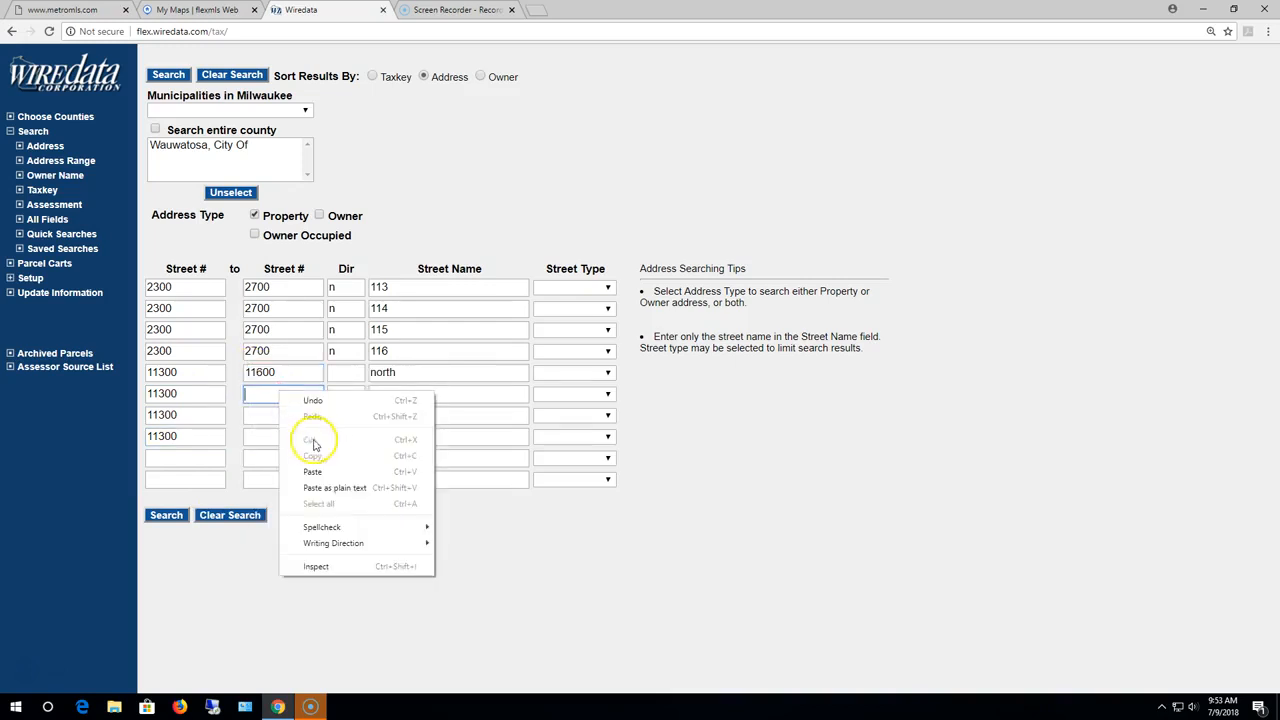
pyautogui.click(324, 470)
pyautogui.rightClick(284, 414)
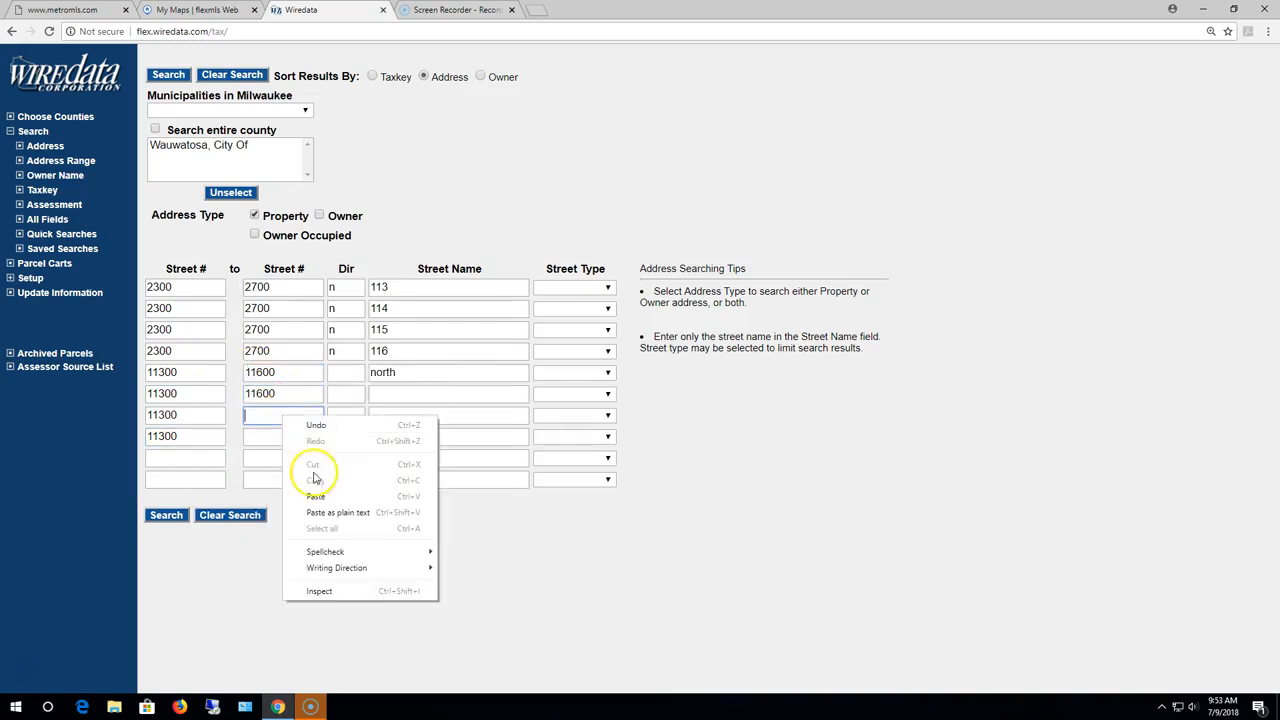
pyautogui.click(322, 491)
pyautogui.rightClick(281, 436)
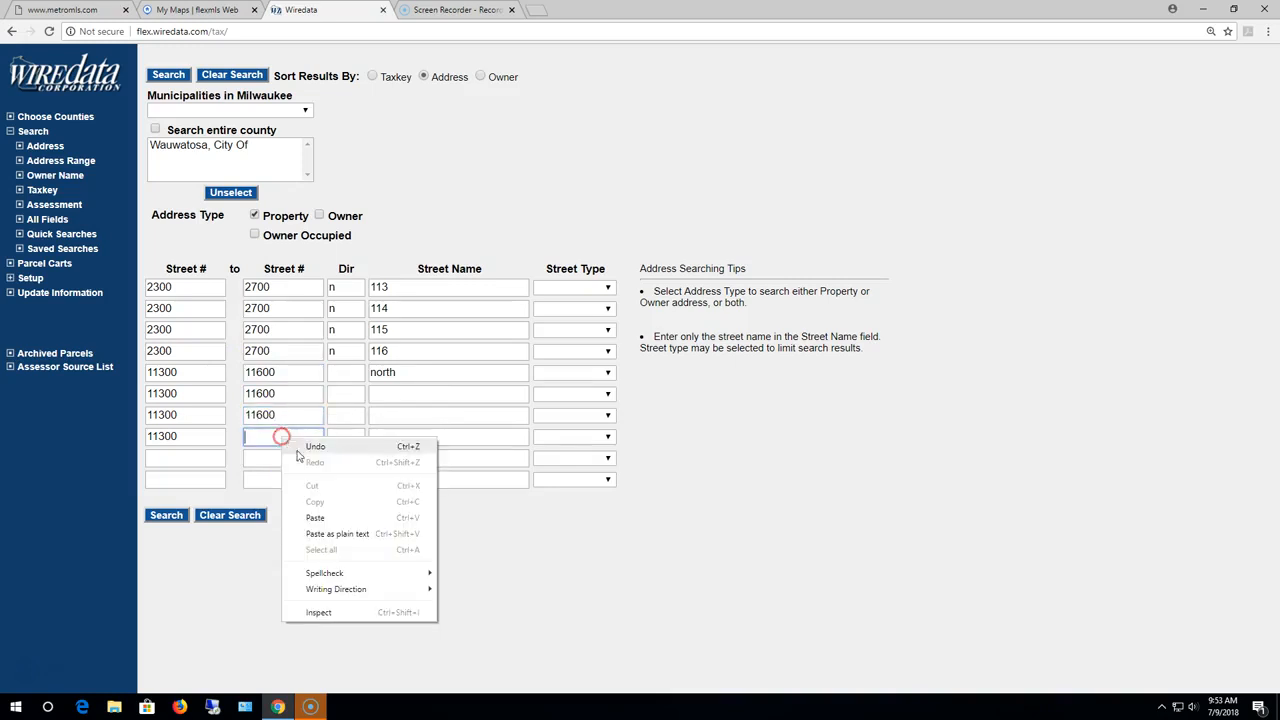
pyautogui.click(315, 518)
# Step: Enter the street names meinecke, clarke and center in the sixth, seventh and eighth rows
pyautogui.click(390, 392)
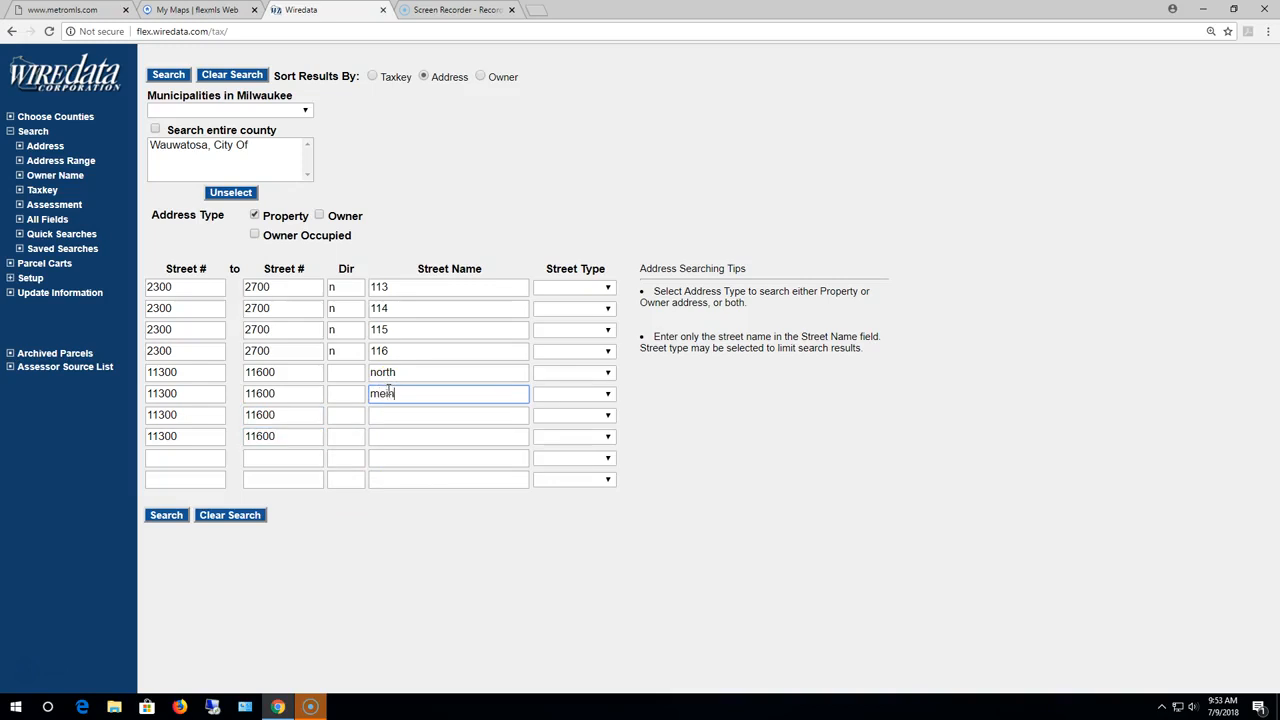
pyautogui.click(395, 414)
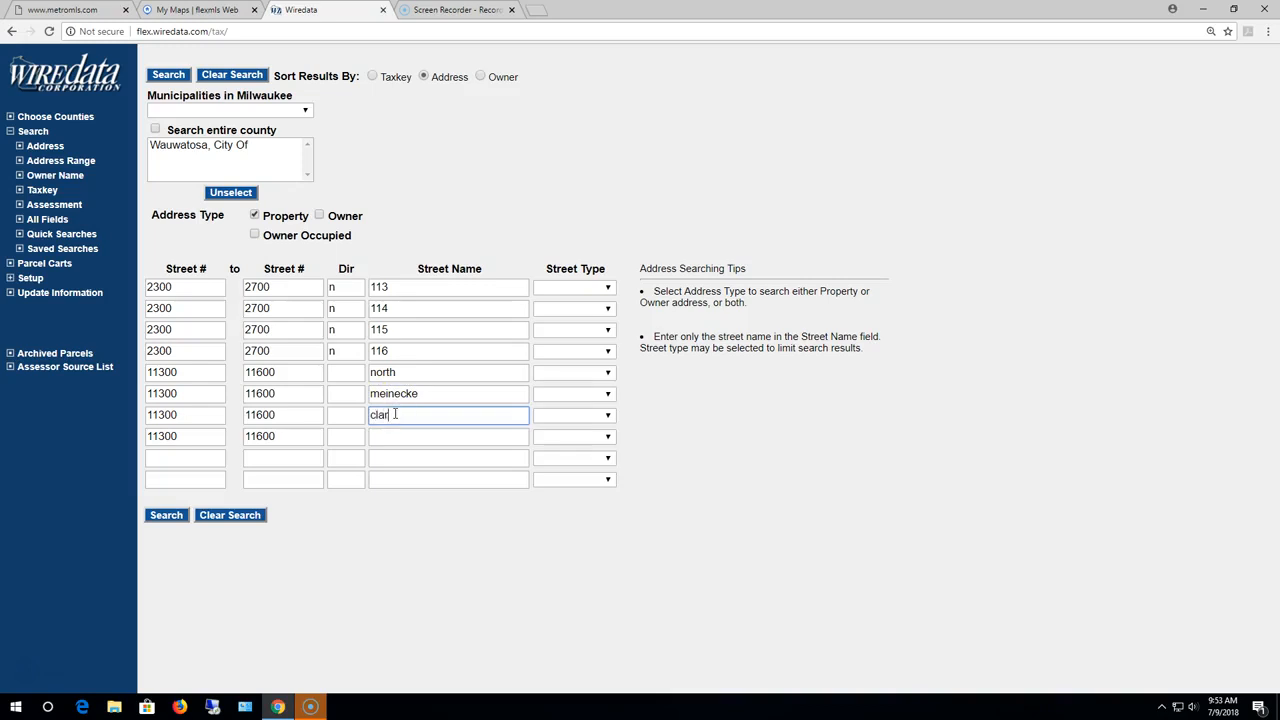
pyautogui.click(406, 436)
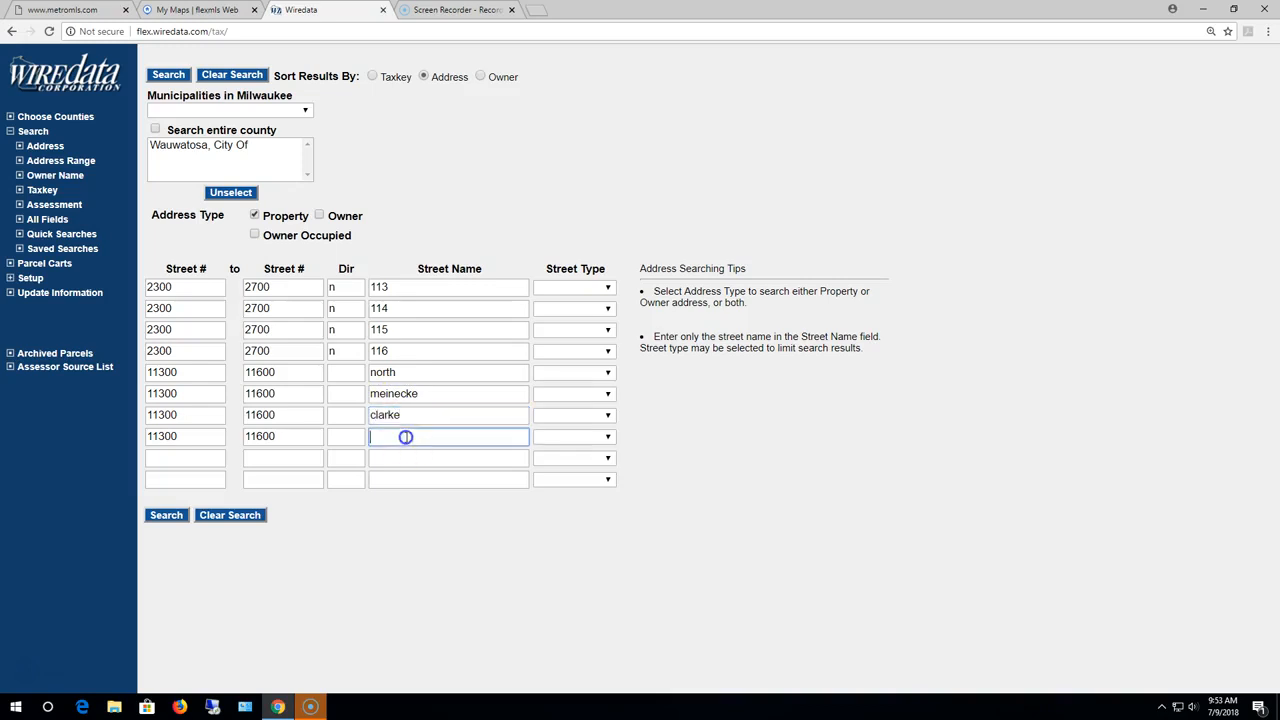
pyautogui.write('center')
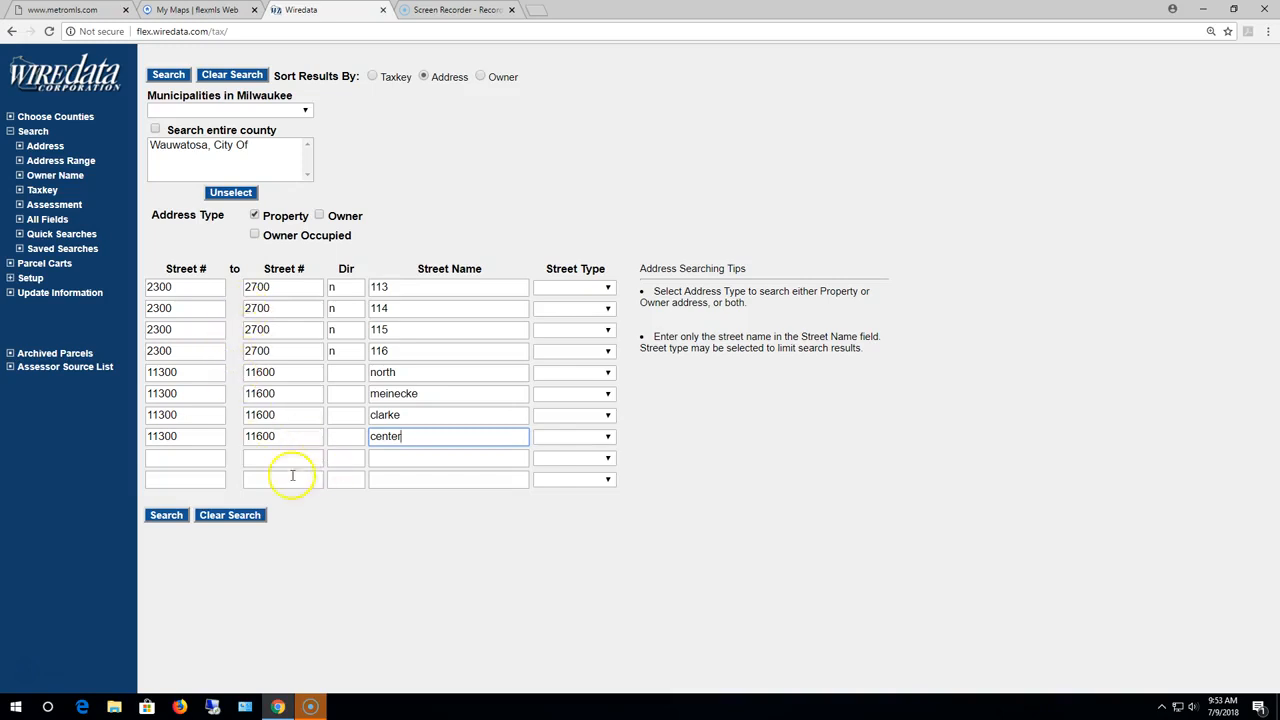
# Step: Run the address range search and show the resulting parcels with the Standard view fields
pyautogui.click(163, 516)
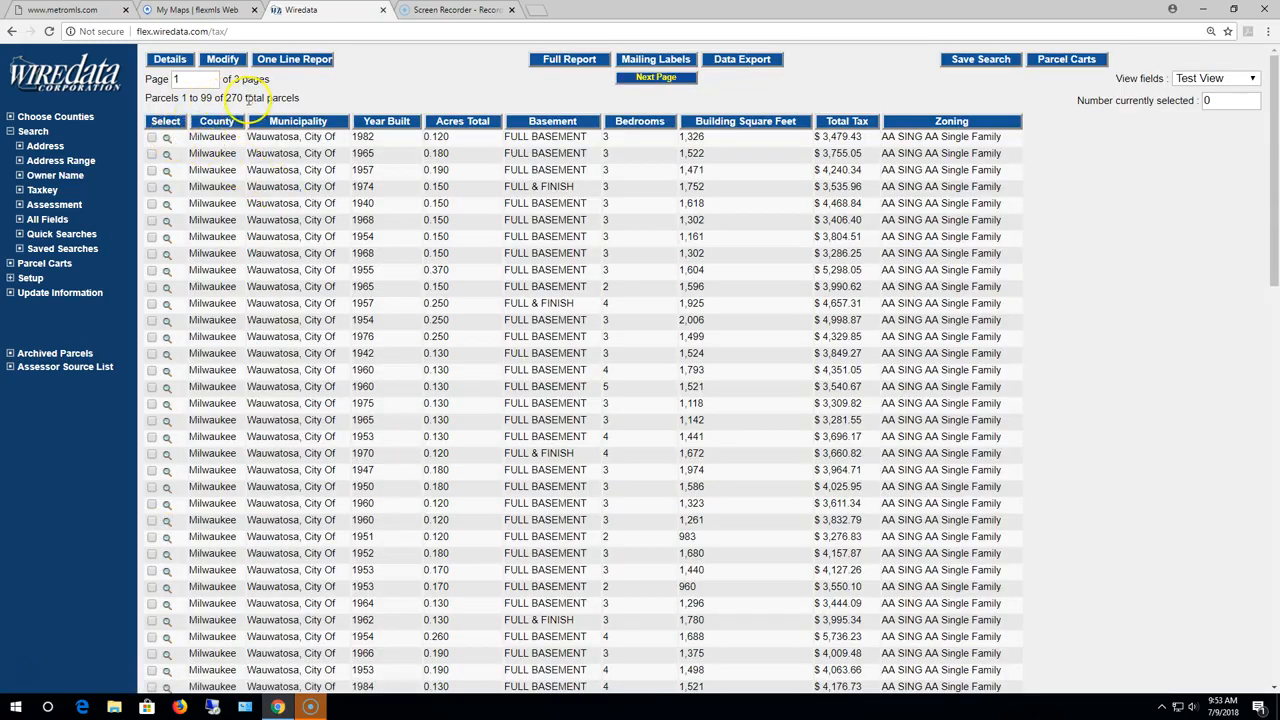
pyautogui.scroll(-3, 740, 240)
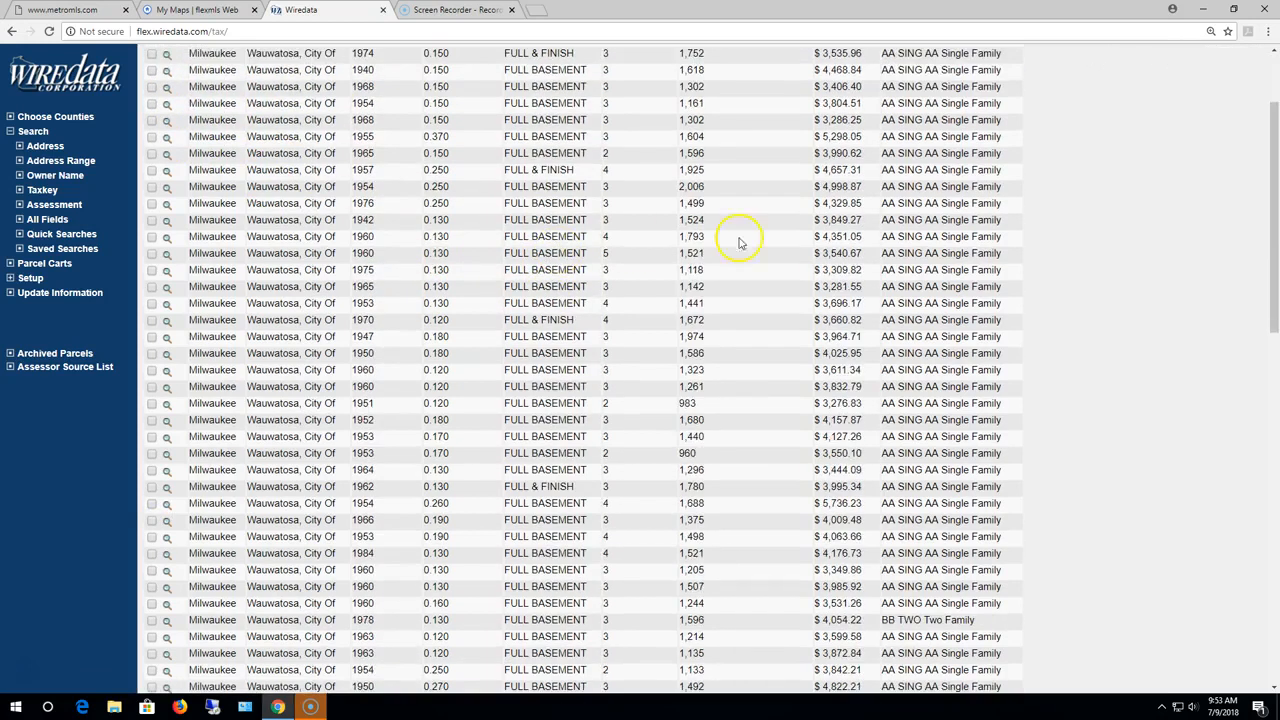
pyautogui.scroll(3, 1151, 194)
pyautogui.click(1240, 78)
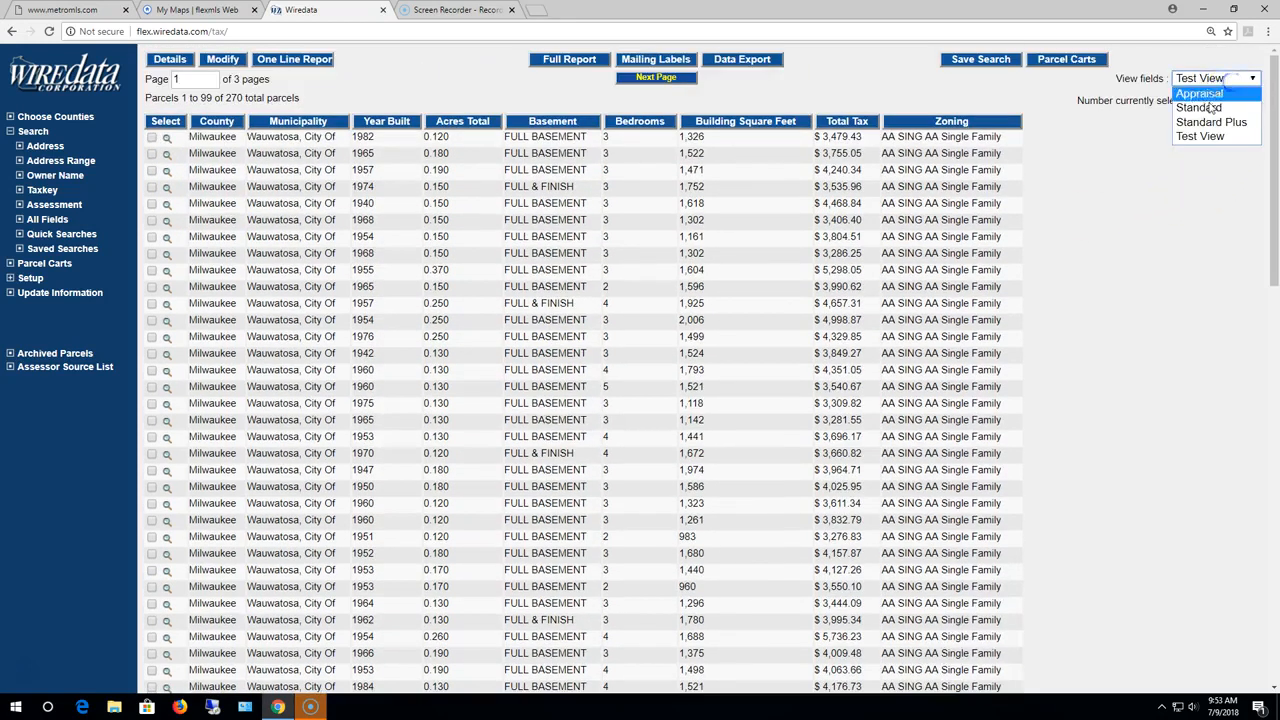
pyautogui.click(1198, 105)
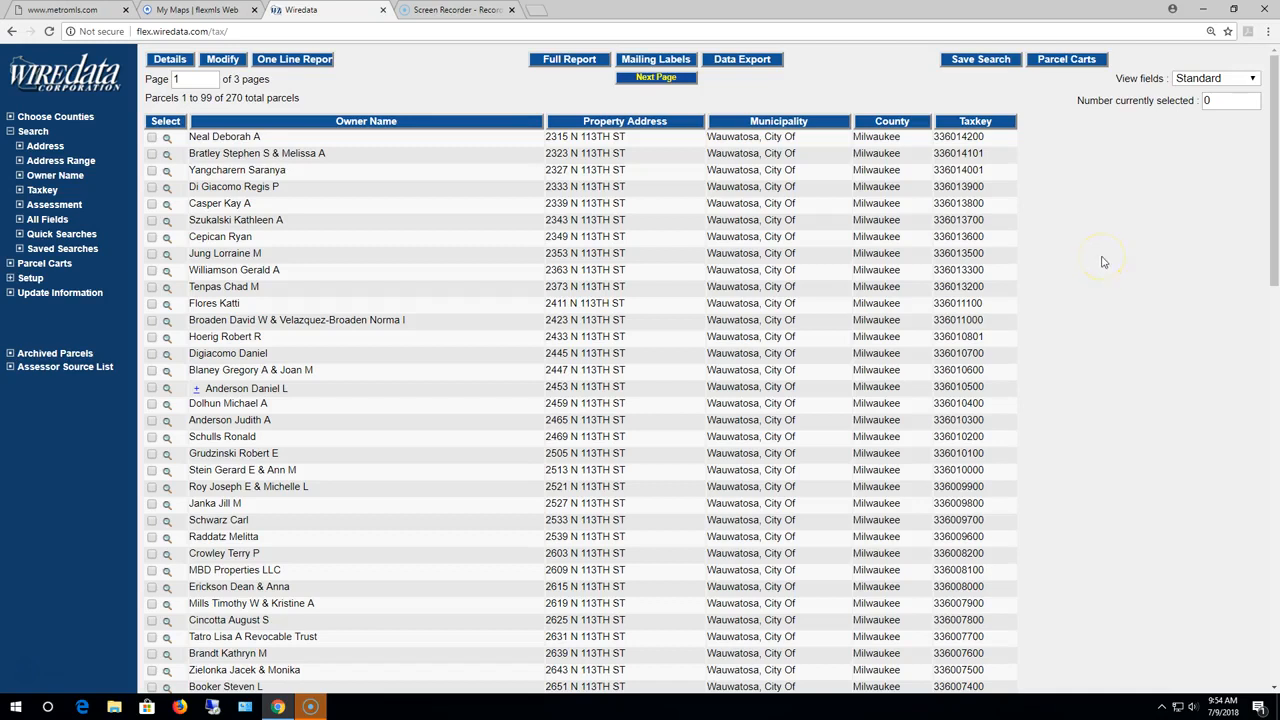
pyautogui.click(1122, 251)
# Step: Save the current search criteria under the new name Work Area
pyautogui.click(969, 62)
pyautogui.click(348, 123)
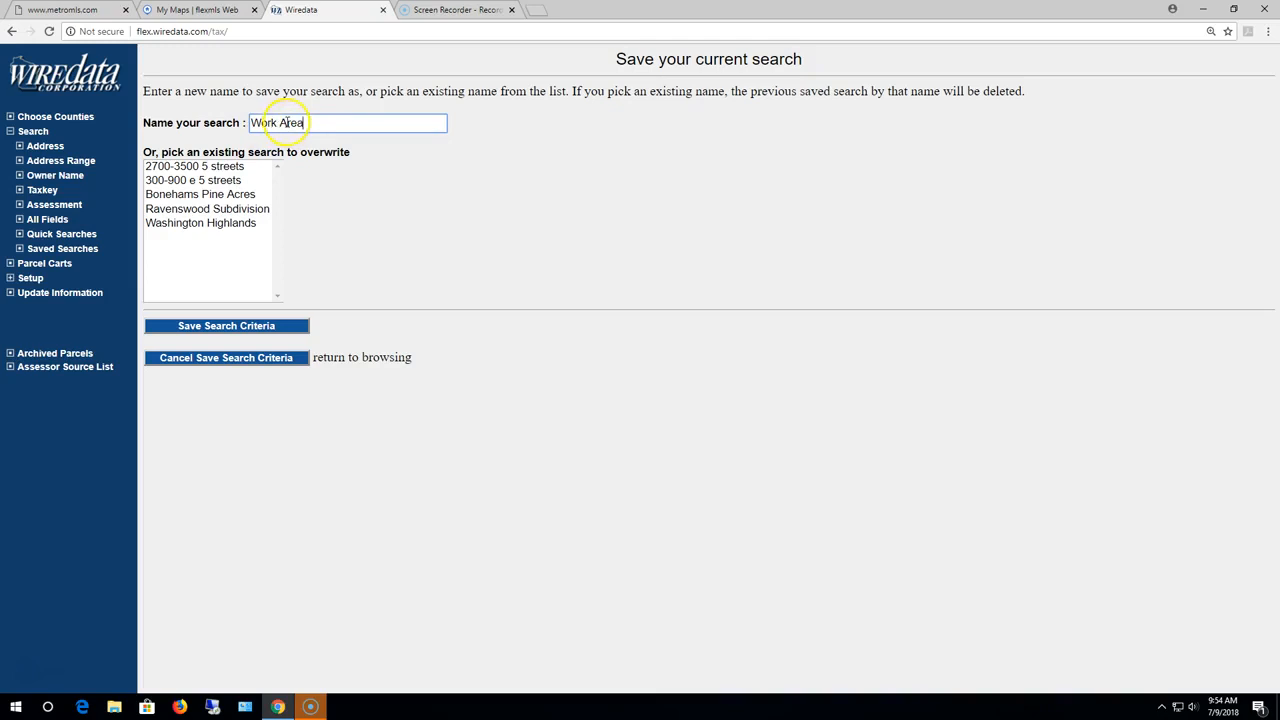
pyautogui.click(225, 327)
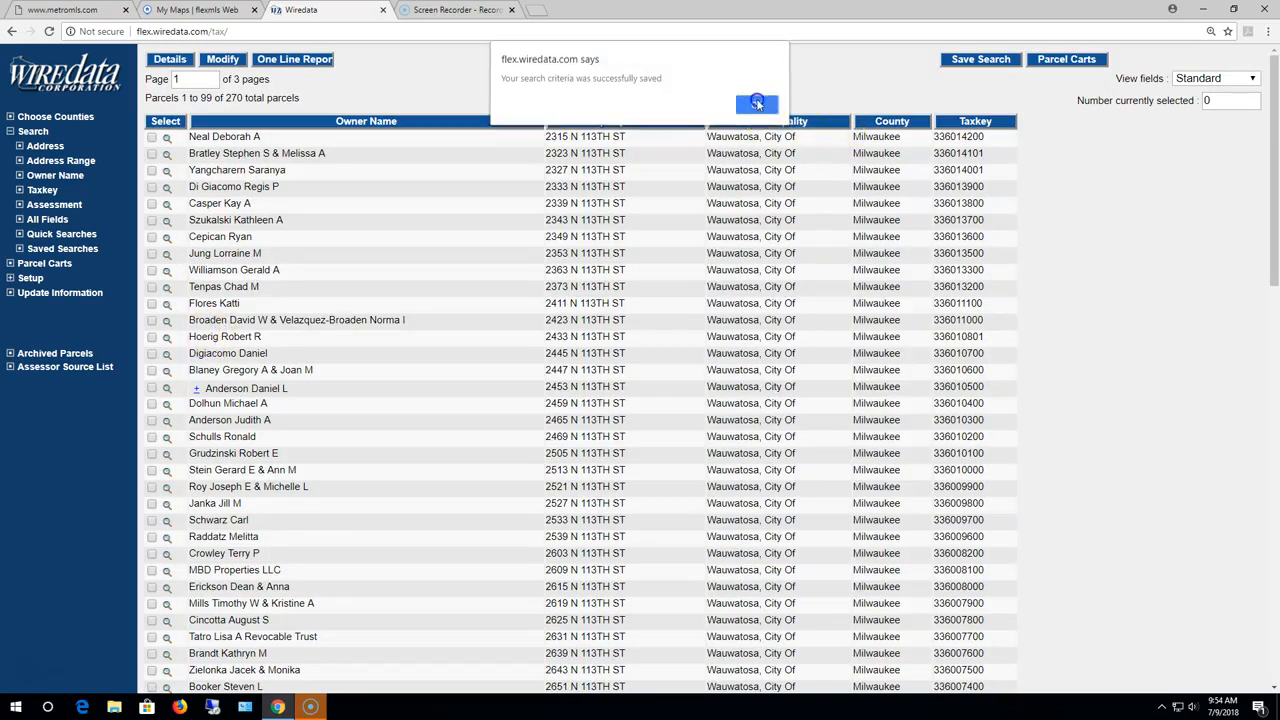
pyautogui.click(757, 106)
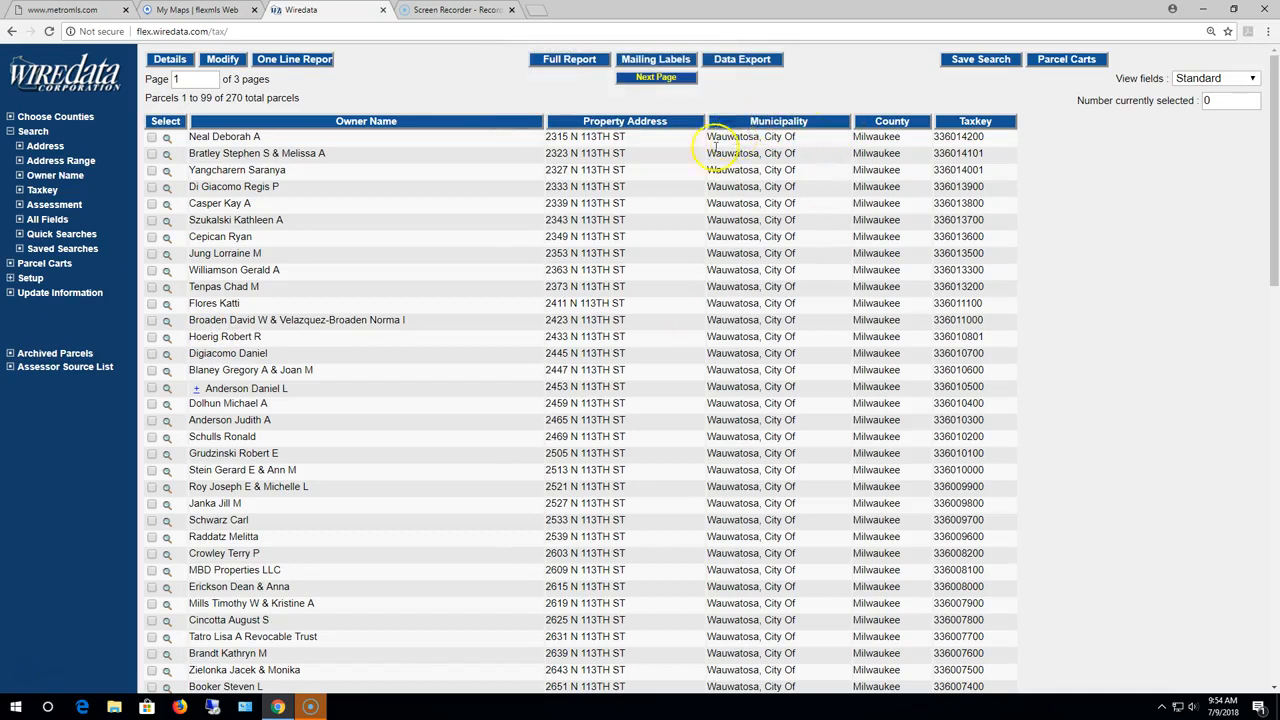
# Step: Return to the start page, open the saved searches and run the Work Area search
pyautogui.click(80, 73)
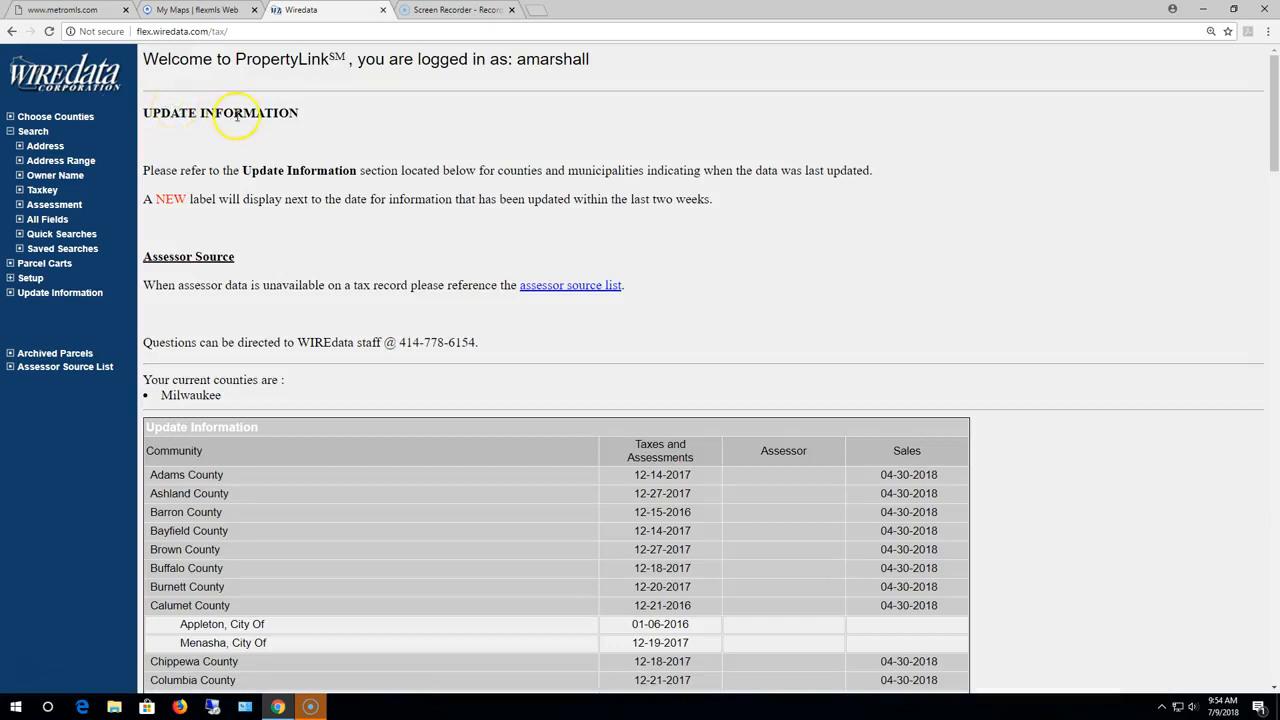
pyautogui.click(60, 249)
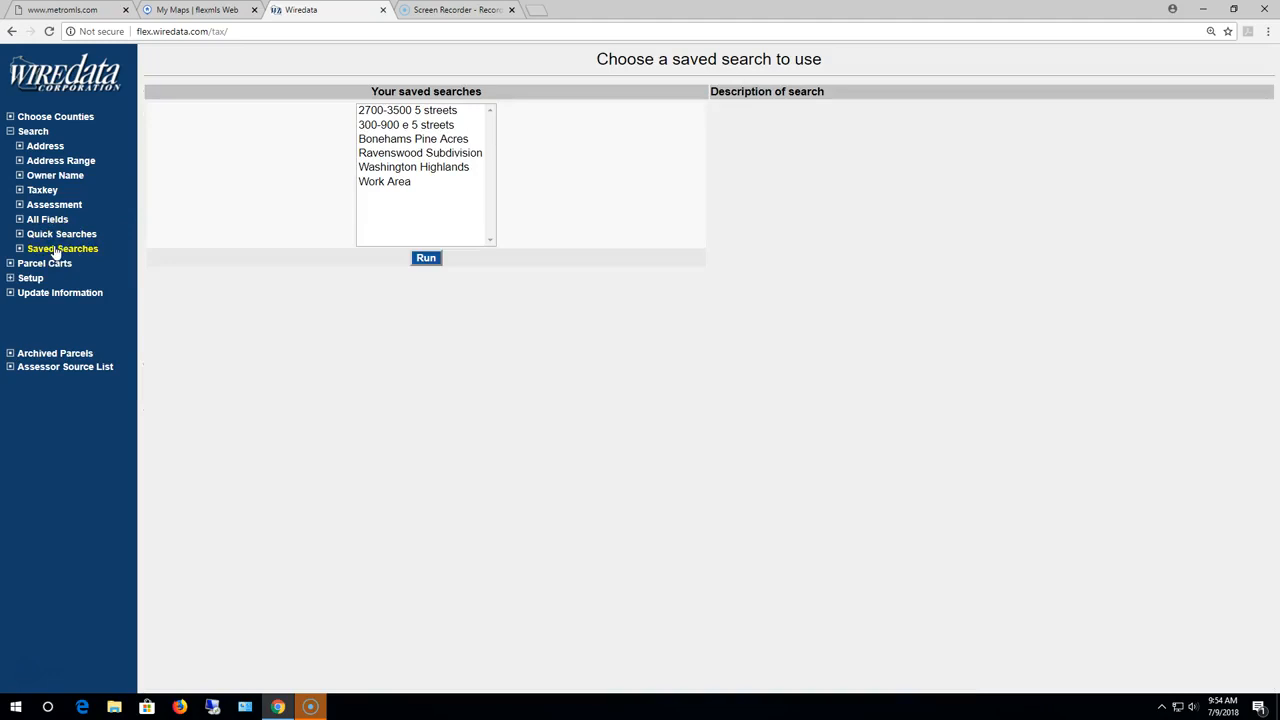
pyautogui.click(392, 181)
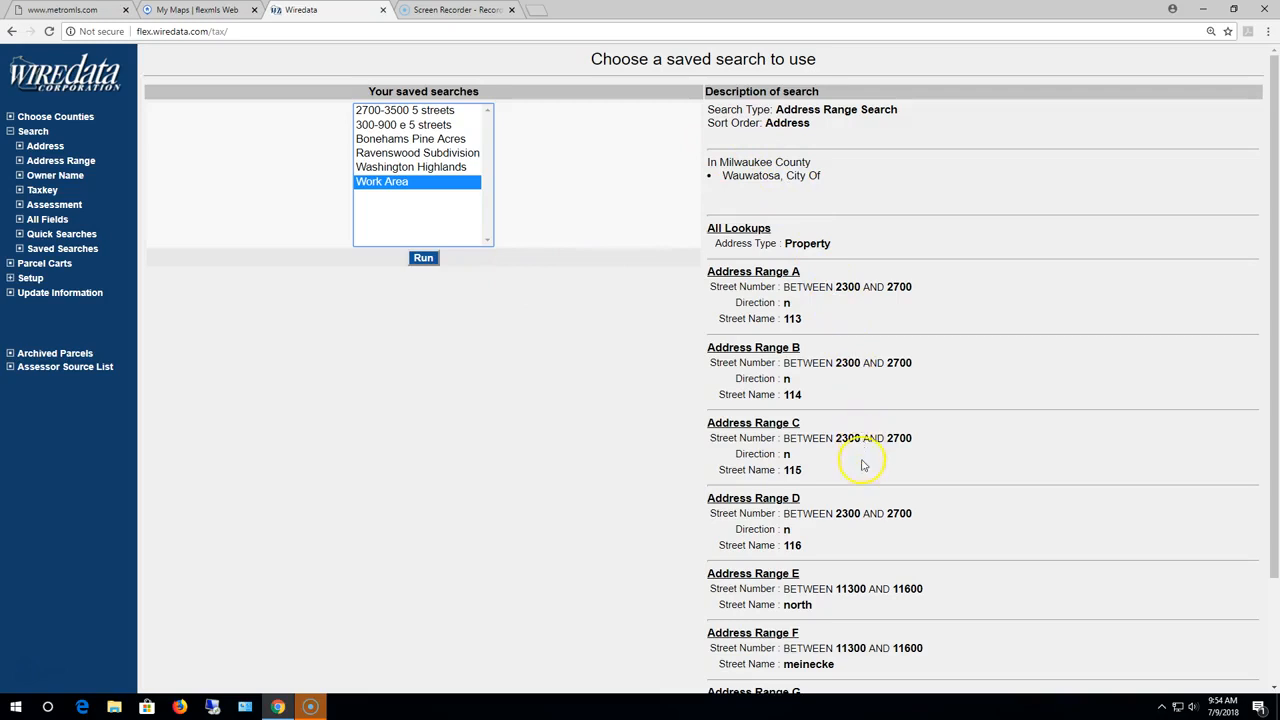
pyautogui.click(424, 260)
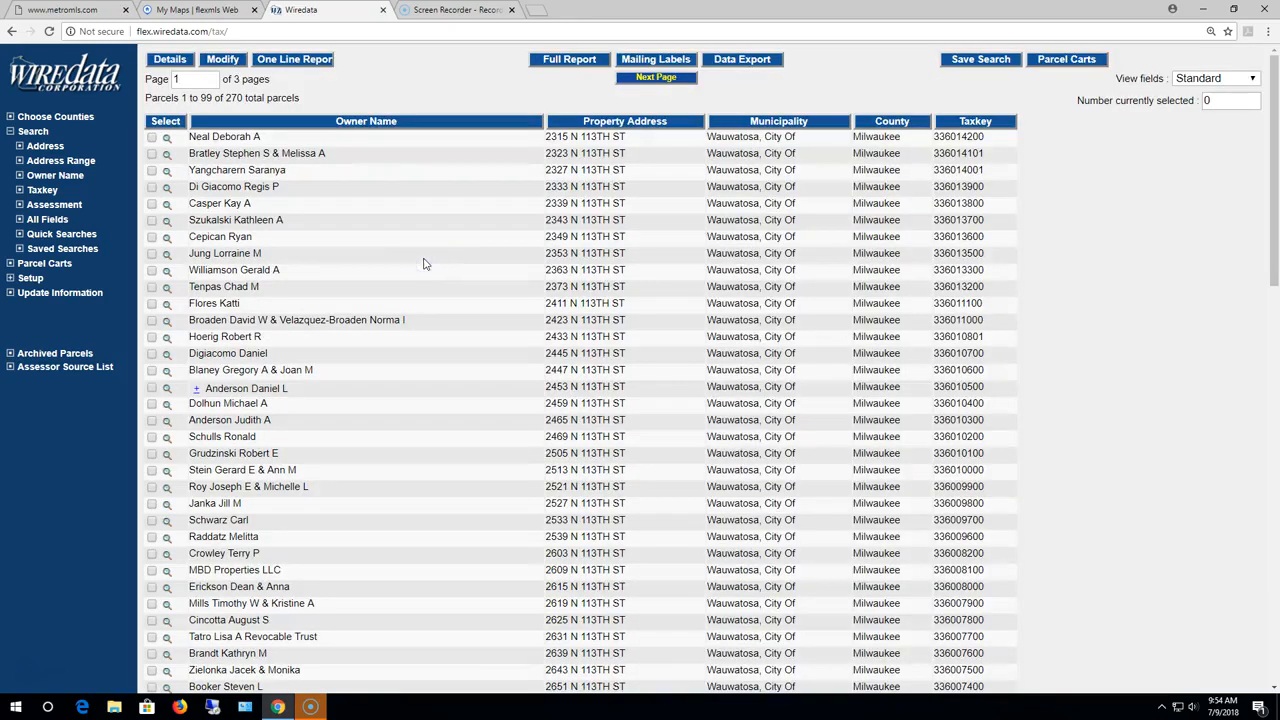